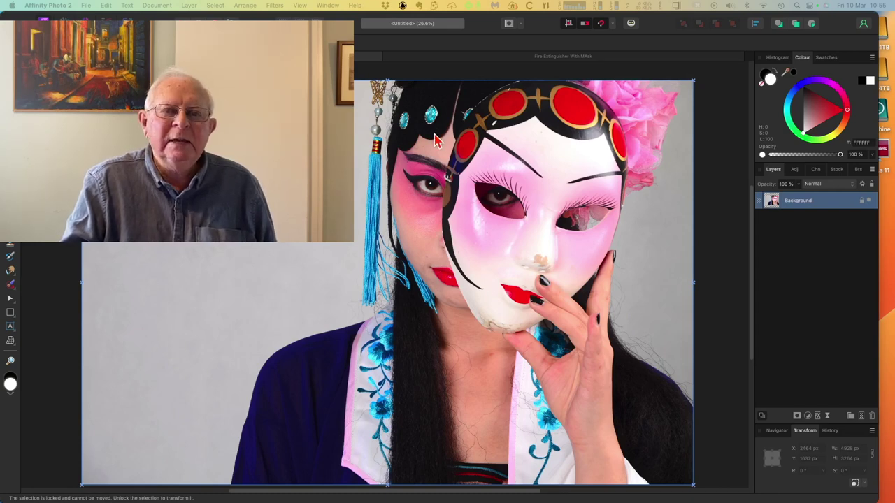
Examine the Fire Extinguisher With MAsk document by toggling the visibility of the dancer layer and the extinguisher layer.
left_click(489, 57)
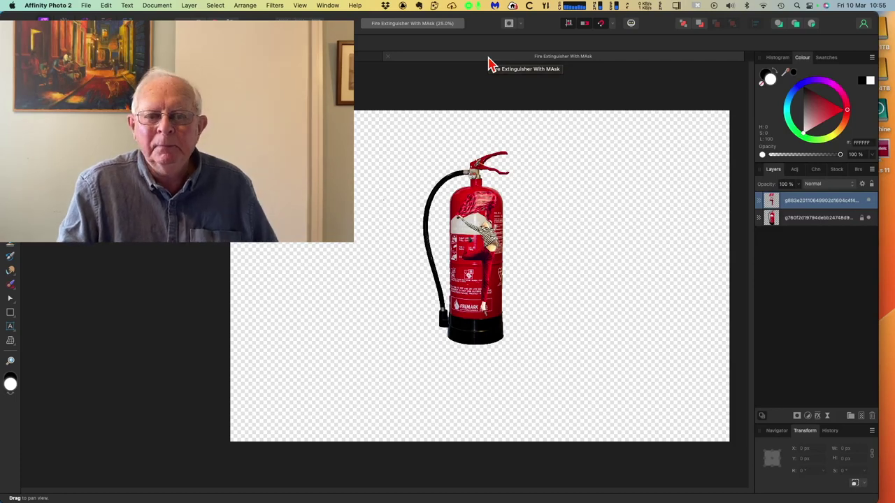
left_click(868, 201)
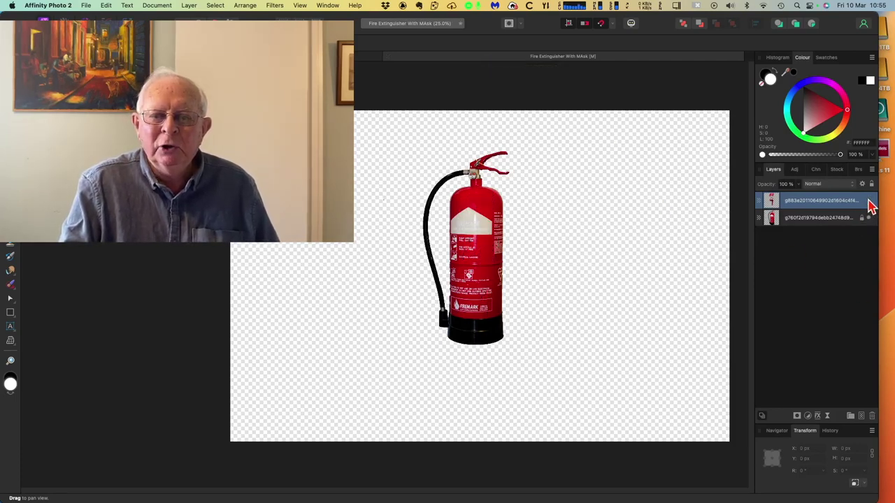
left_click(868, 200)
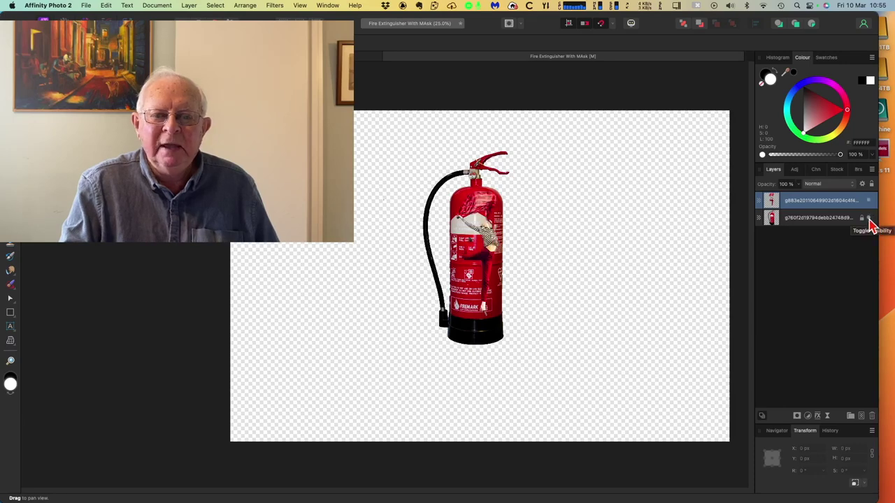
left_click(869, 219)
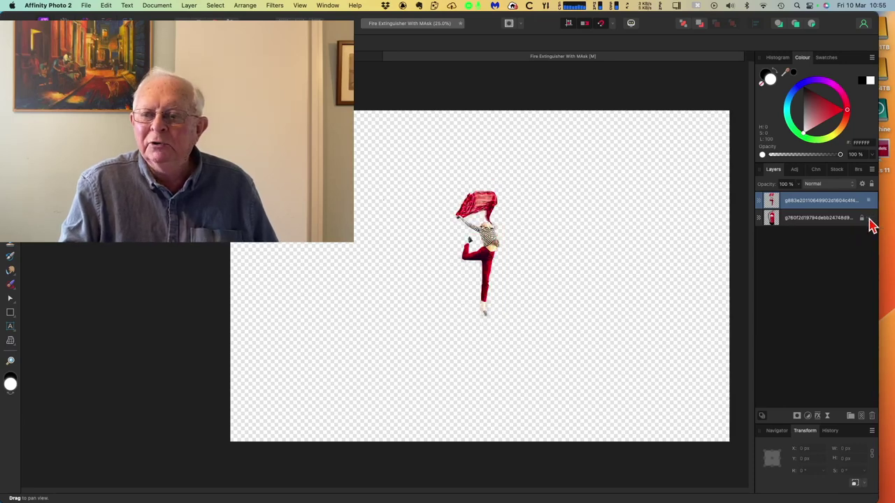
left_click(869, 219)
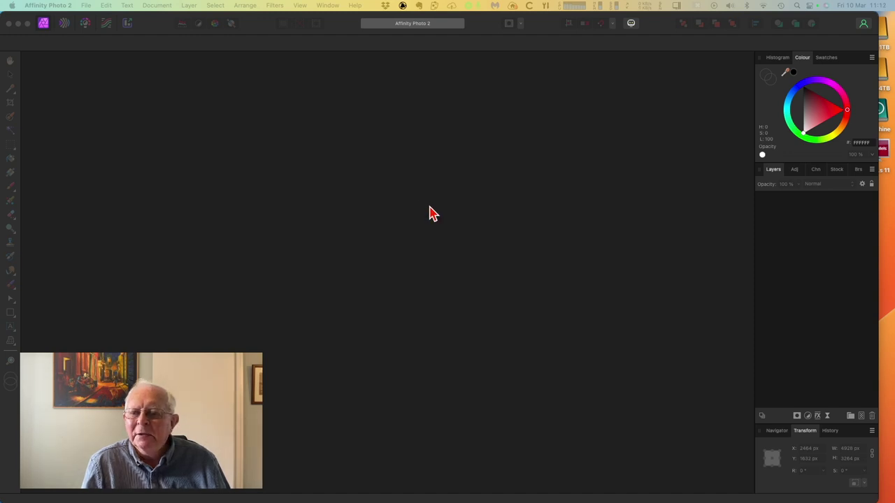
Search the Pixabay stock library for "fire extinguisher", replacing the previous search term.
left_click(838, 172)
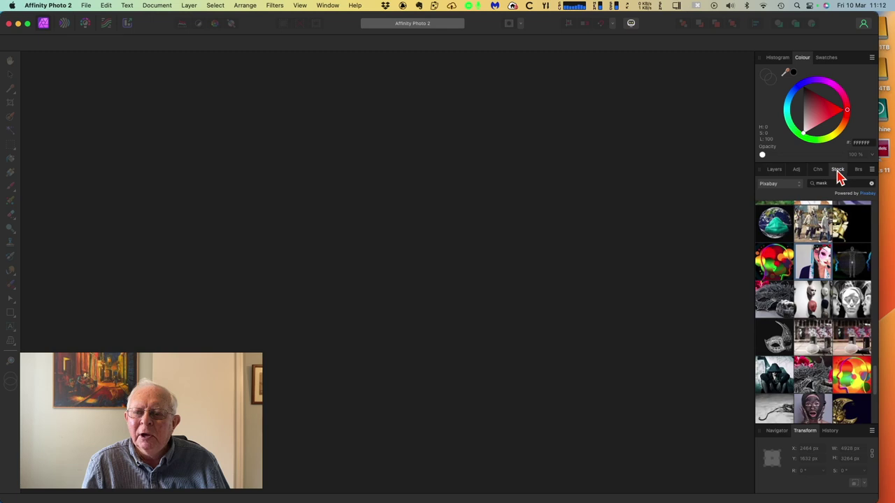
left_click(871, 184)
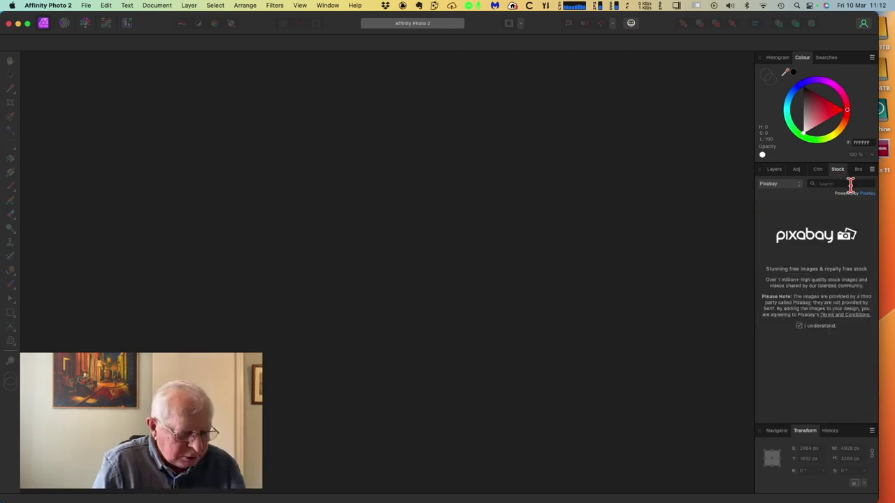
type("fire extingui")
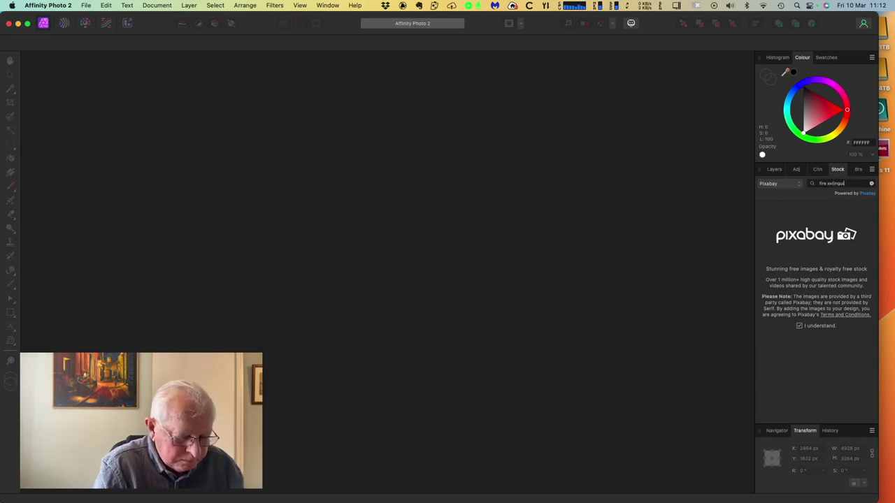
type("sher")
key("Return")
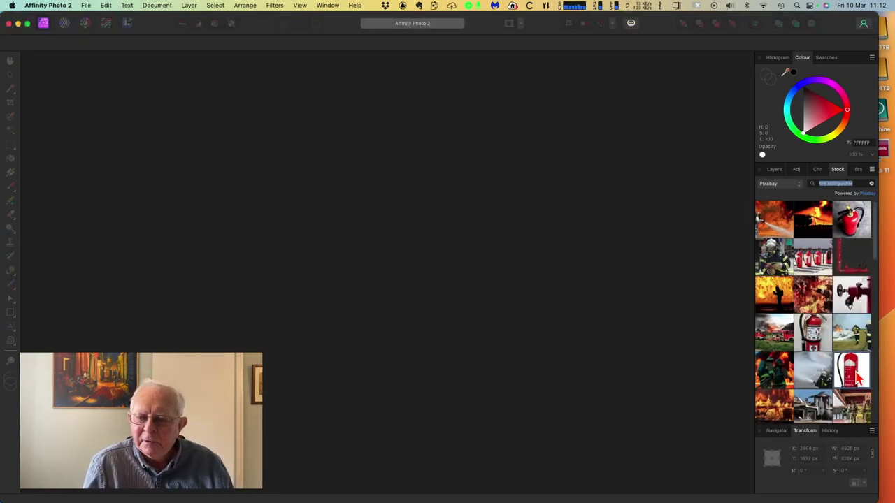
Open the stock photo of the red Firemark extinguisher on white as a new document and dismiss its photo credit.
left_click_drag(854, 377, 411, 232)
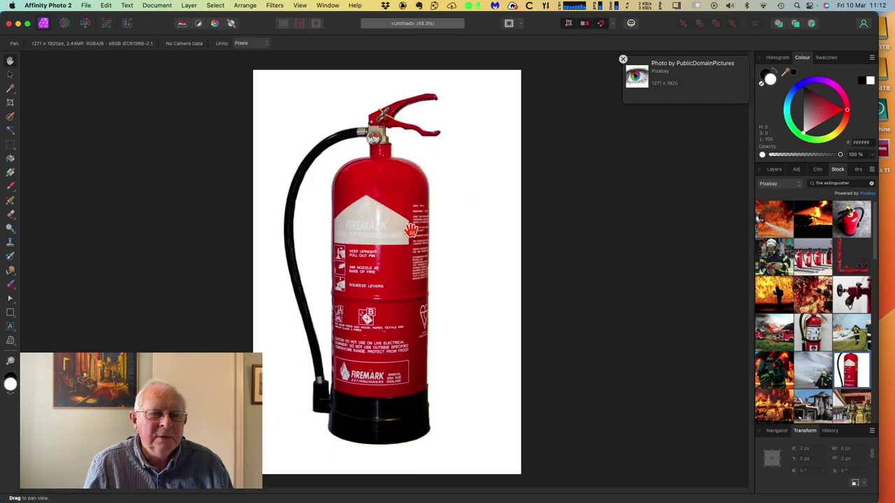
left_click(622, 57)
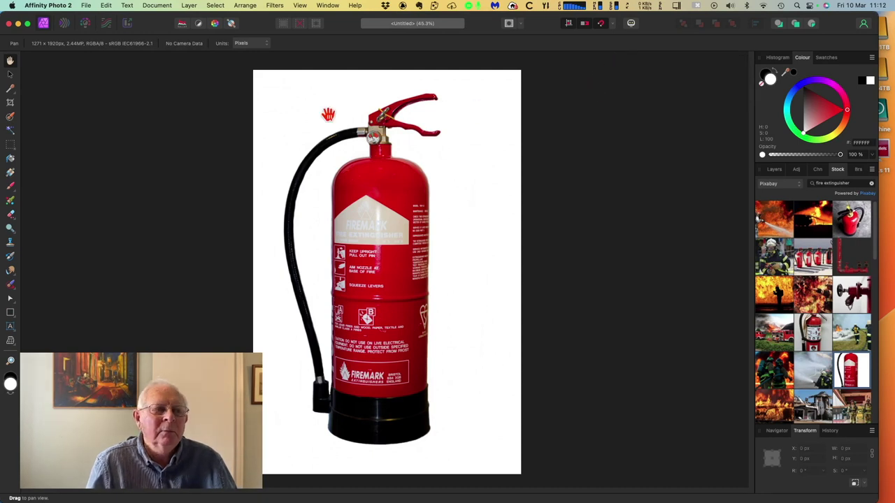
left_click(10, 74)
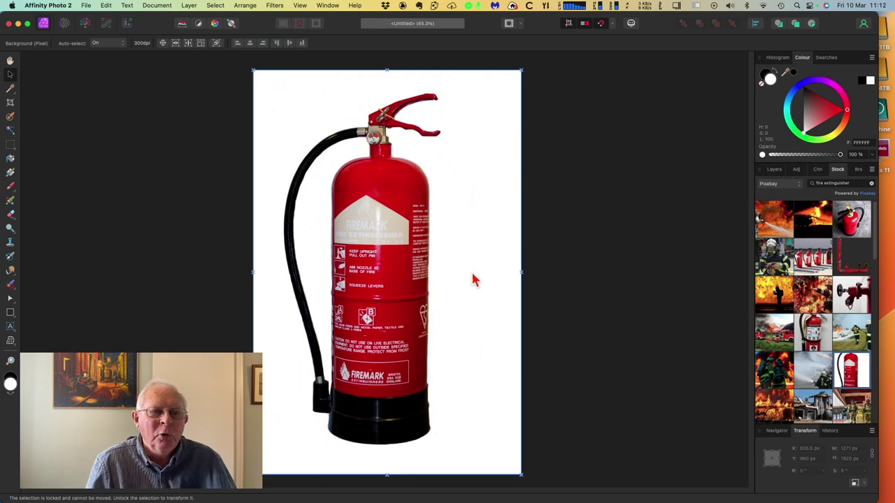
left_click(10, 60)
left_click_drag(363, 266, 458, 268)
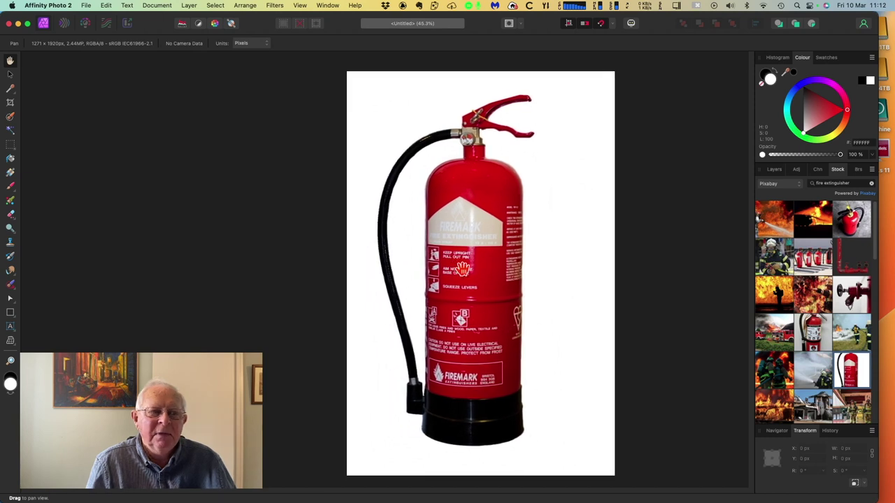
left_click(10, 74)
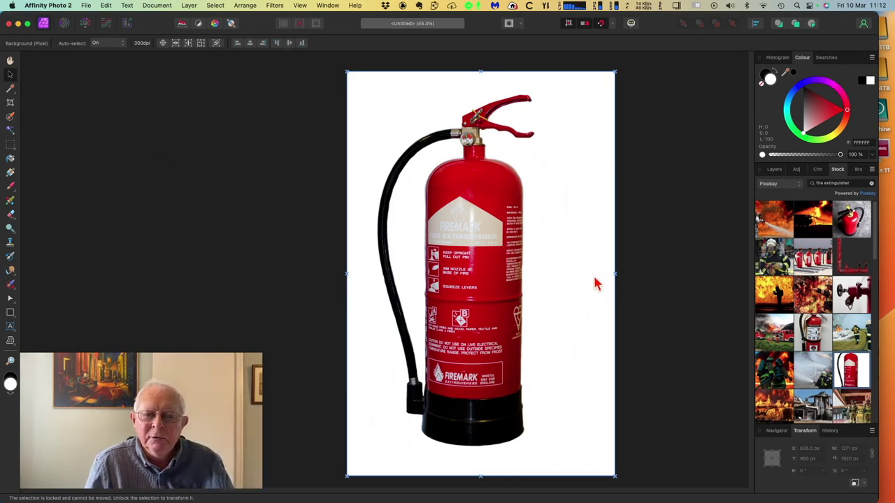
Select the extinguisher's label area, the hose side of its body and the black hose with the Selection Brush.
left_click(771, 170)
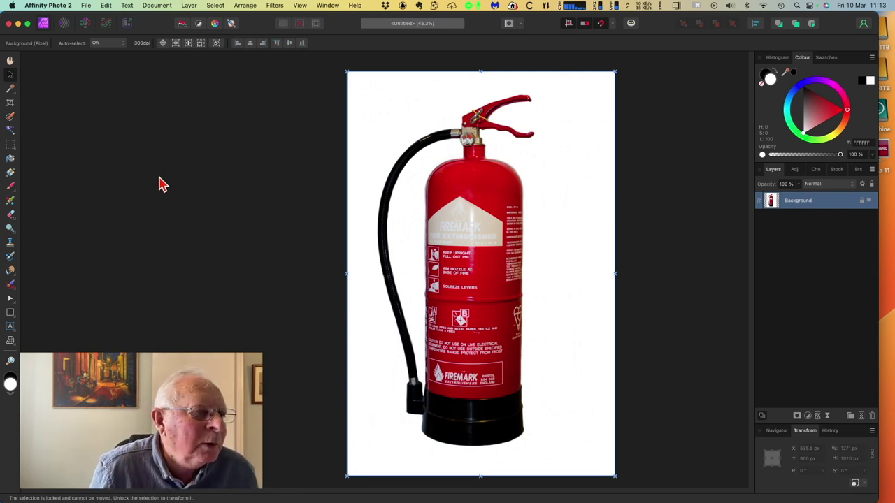
left_click(11, 119)
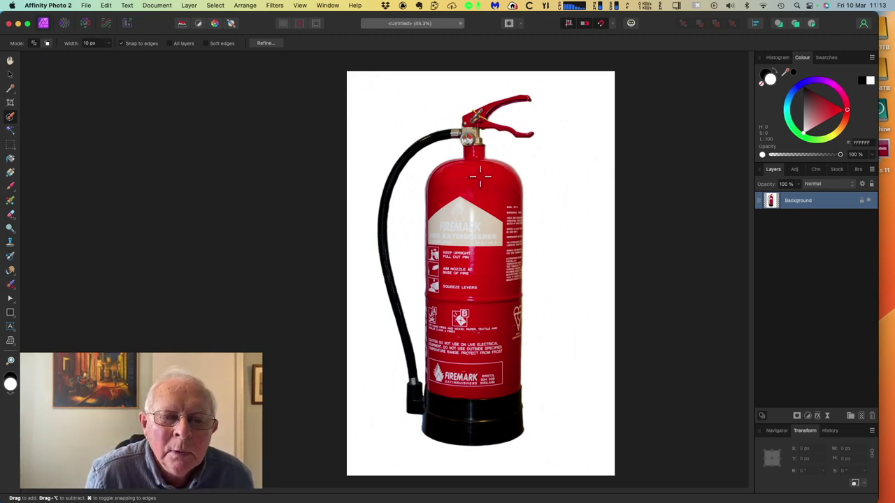
left_click_drag(480, 176, 480, 206)
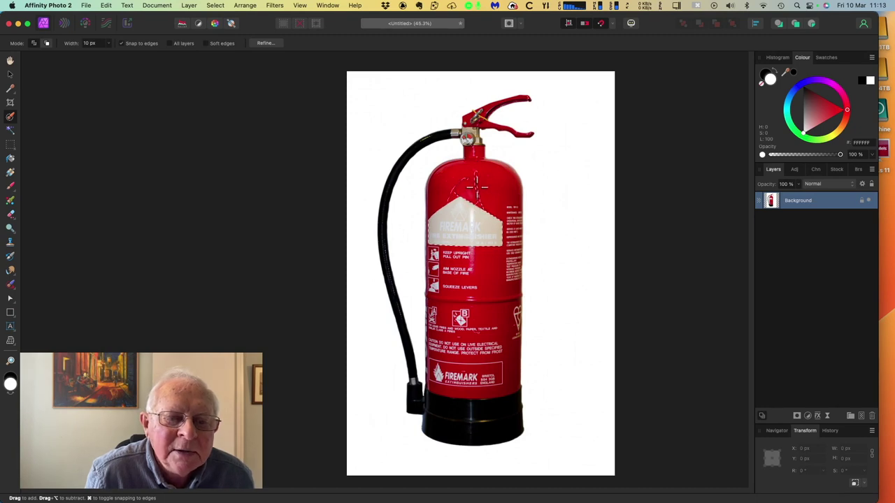
left_click_drag(451, 334, 433, 255)
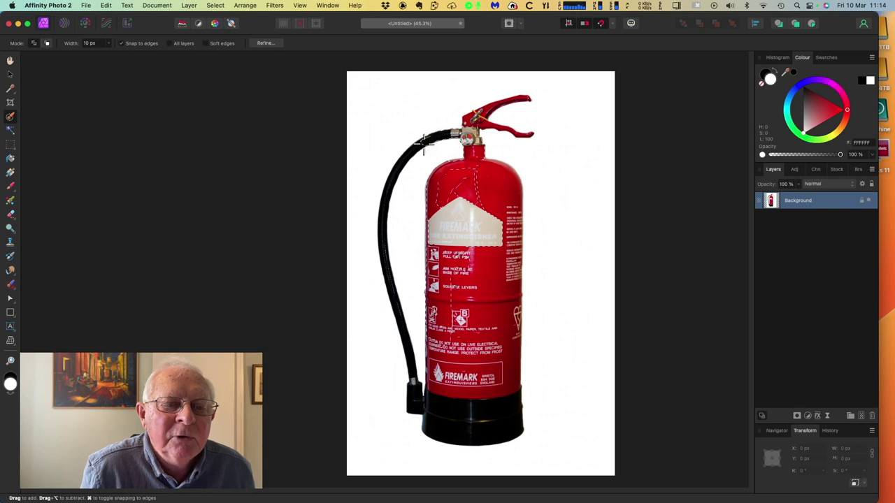
mouse_move(407, 156)
left_mouse_down()
mouse_move(396, 168)
mouse_move(427, 135)
mouse_move(399, 150)
mouse_move(401, 175)
mouse_move(394, 172)
mouse_move(386, 195)
left_mouse_up()
left_click_drag(385, 207, 415, 381)
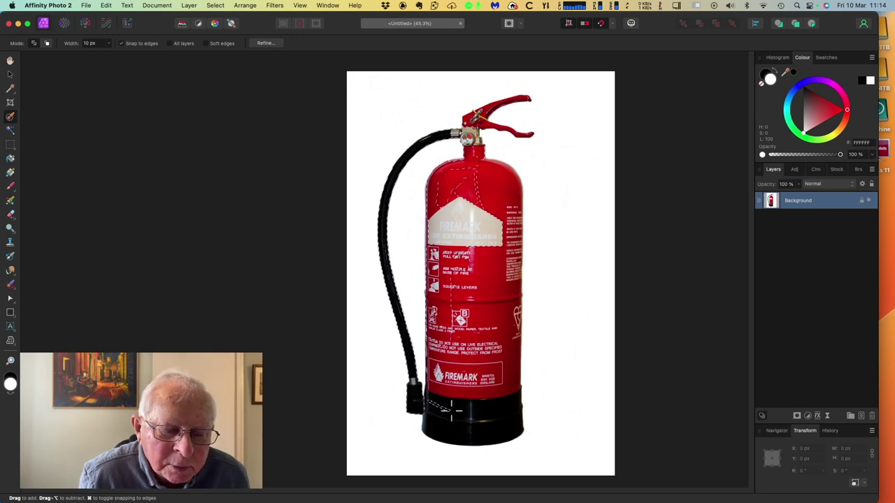
Extend the brush selection over the black base and the remaining red body to cover the whole extinguisher.
left_click_drag(450, 411, 485, 419)
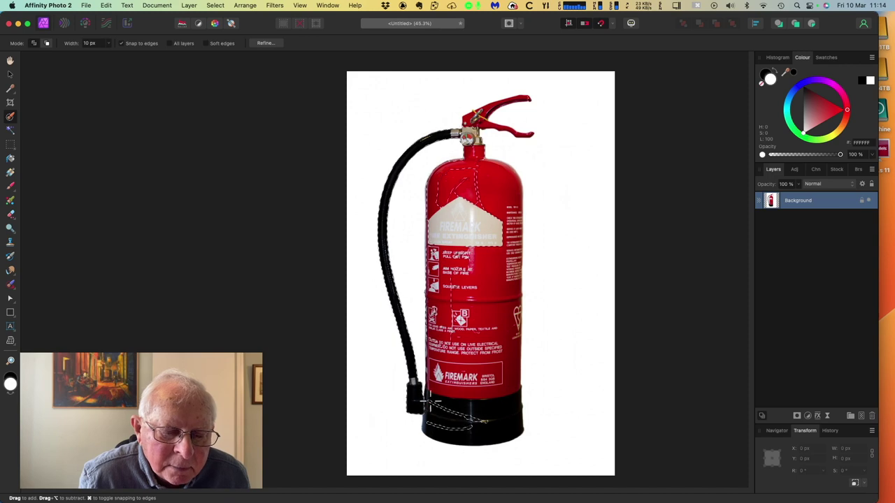
left_click_drag(419, 403, 434, 396)
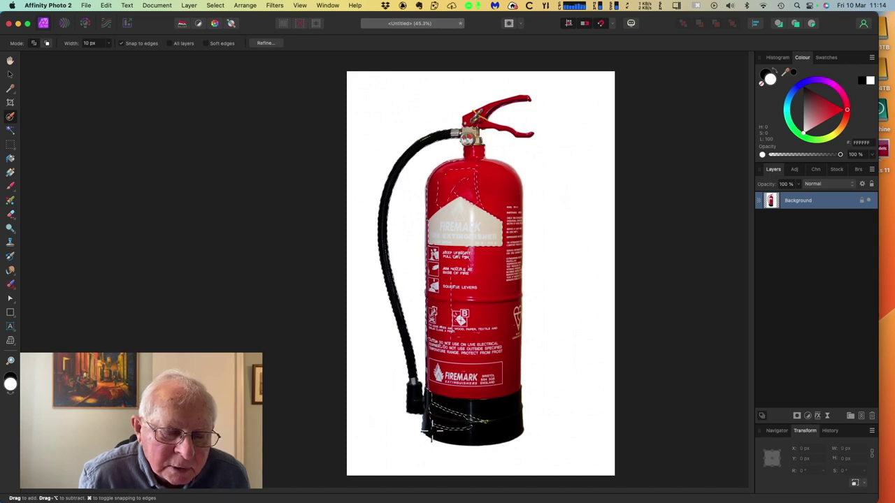
left_click_drag(431, 430, 490, 438)
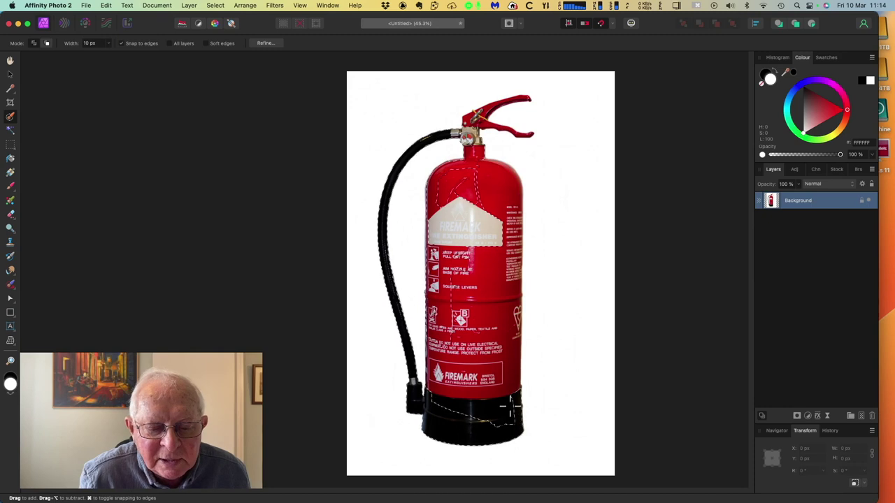
left_click_drag(510, 405, 452, 404)
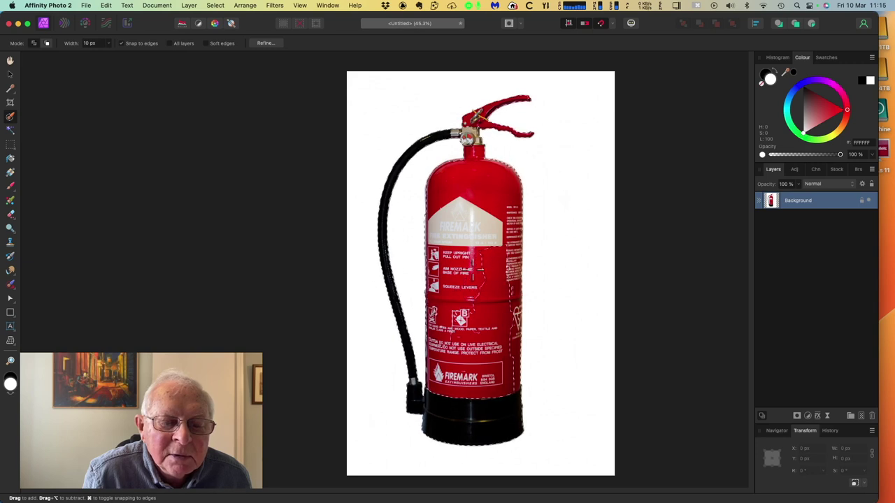
left_click_drag(499, 278, 500, 327)
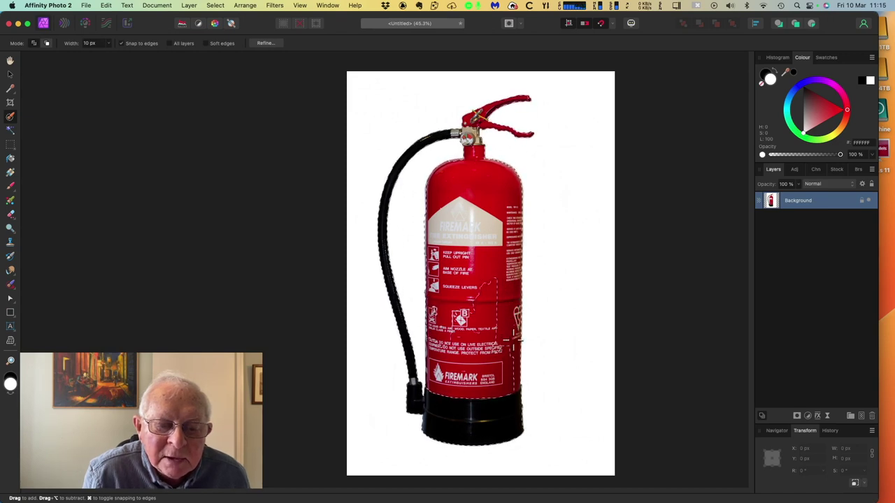
left_click_drag(512, 341, 510, 349)
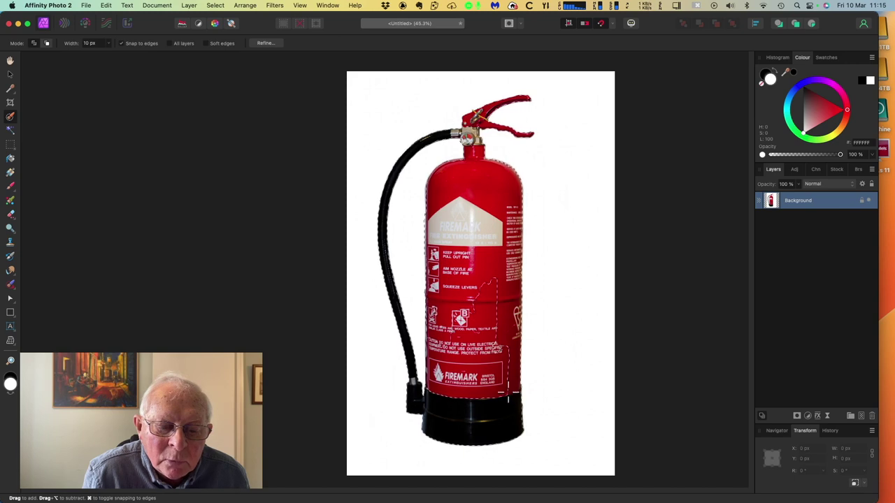
mouse_move(508, 390)
left_mouse_down()
mouse_move(505, 354)
mouse_move(504, 376)
left_mouse_up()
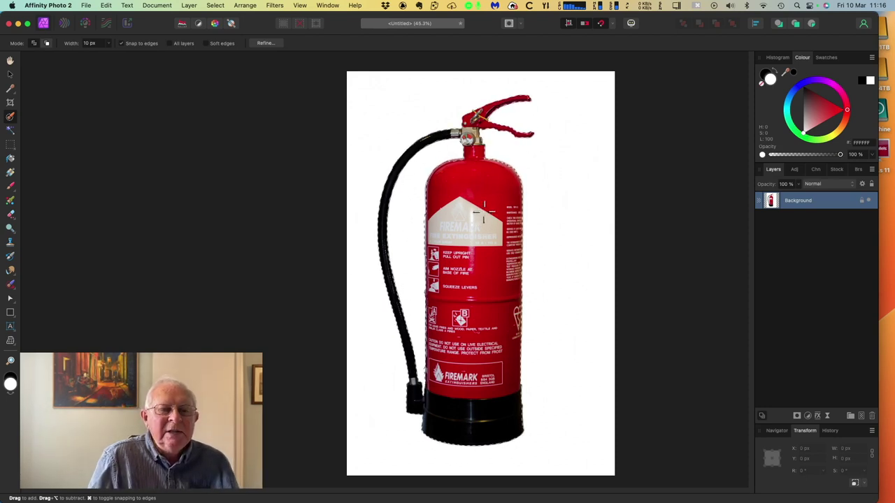
Refine the extinguisher selection and output it as a mask on the Background layer.
left_click(265, 45)
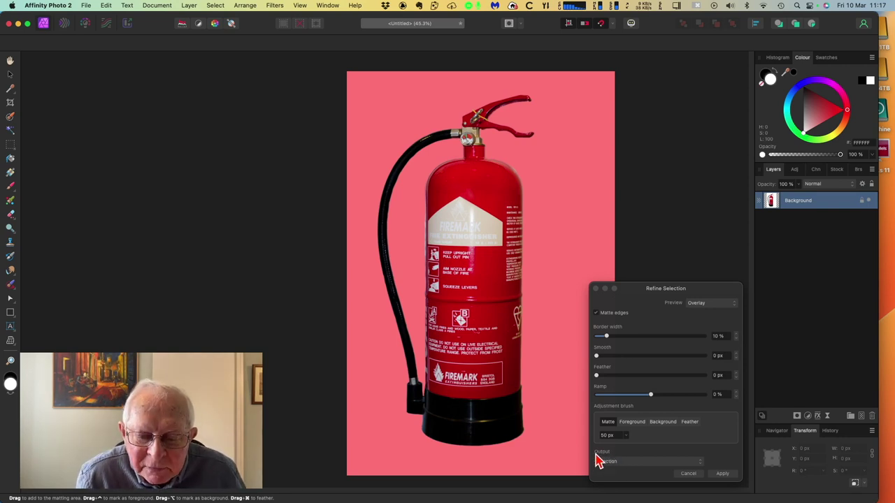
left_click(631, 464)
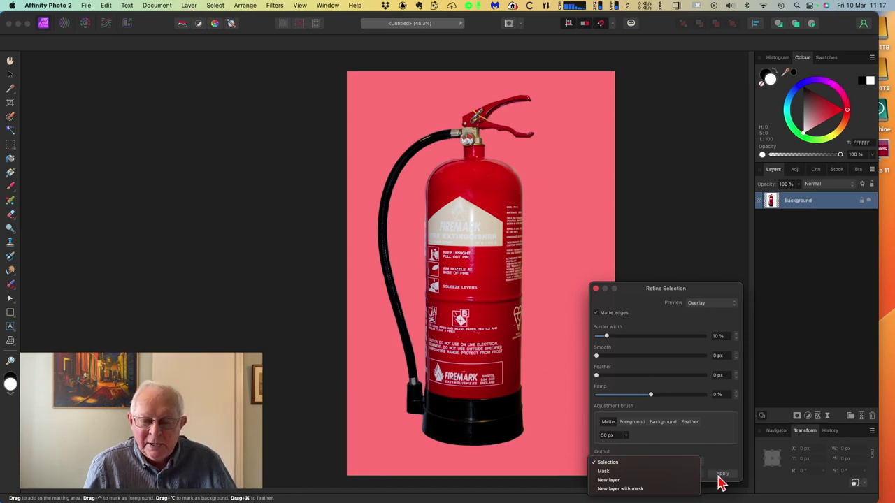
left_click(605, 472)
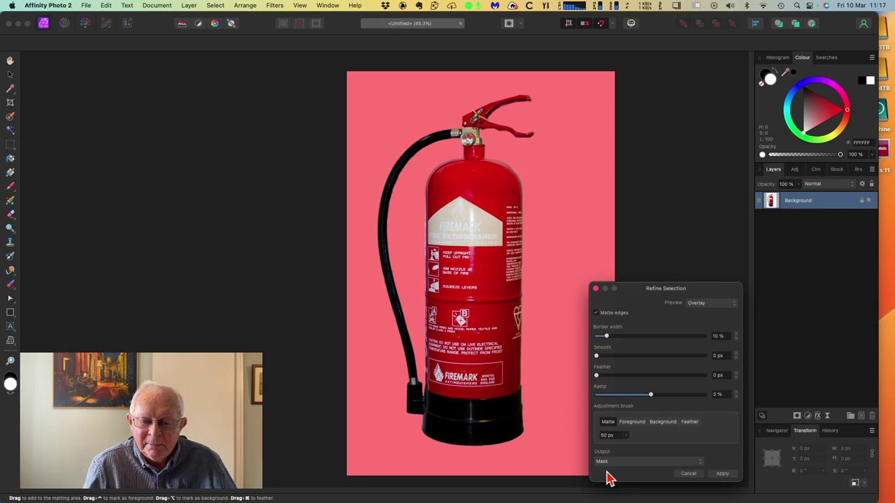
left_click(722, 474)
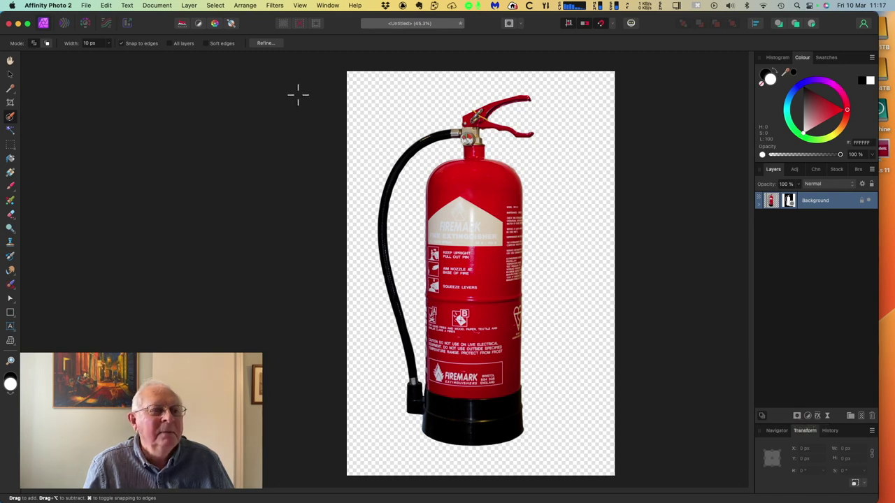
Review the available mask layer commands and expand the Background layer to show its nested mask.
left_click(187, 6)
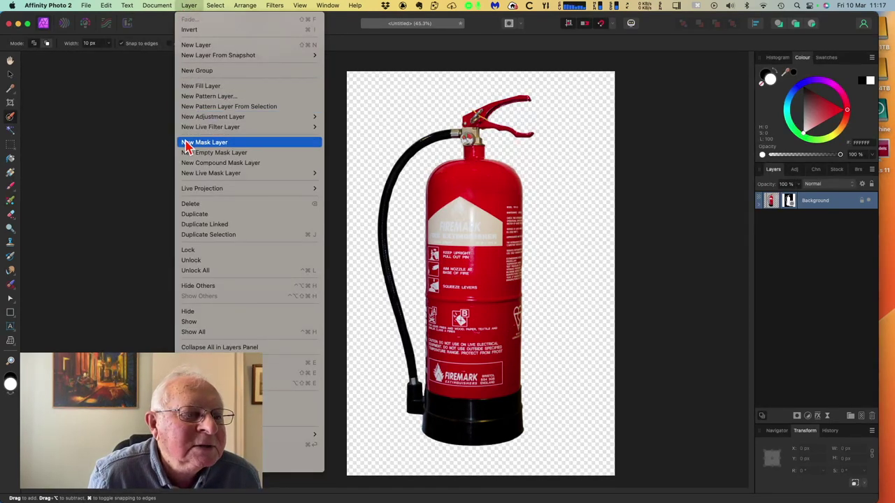
left_click(690, 232)
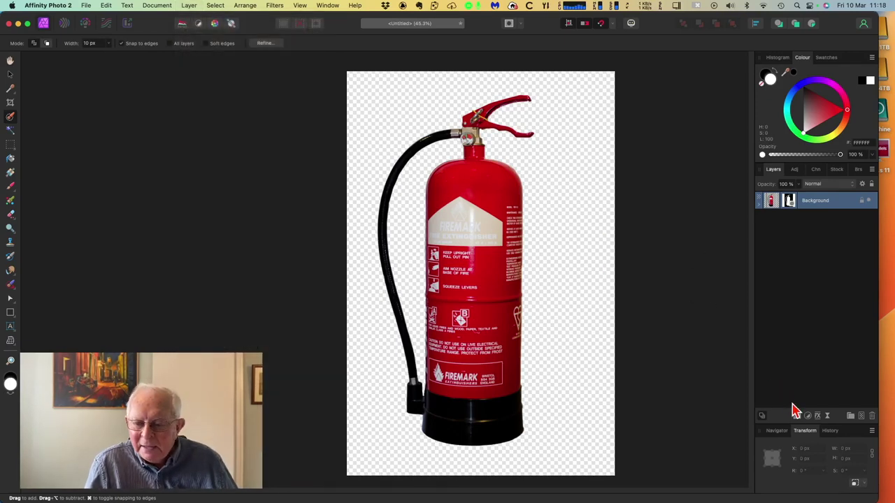
left_click(797, 416)
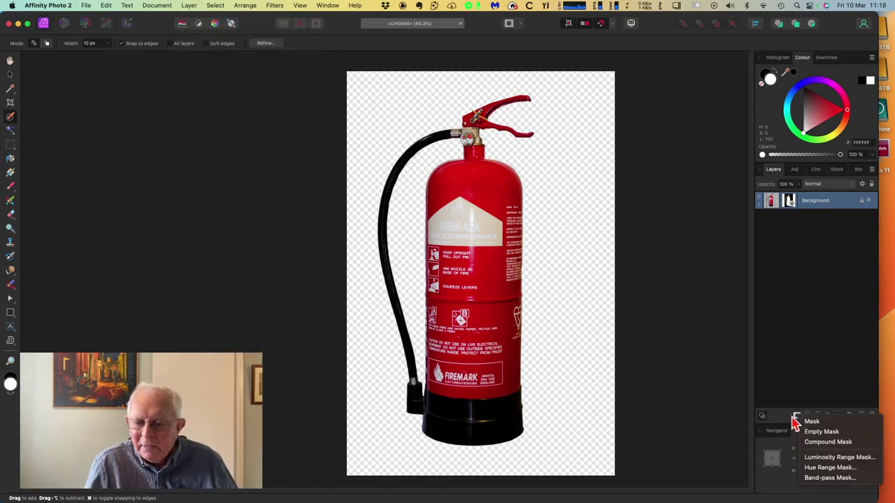
left_click(691, 333)
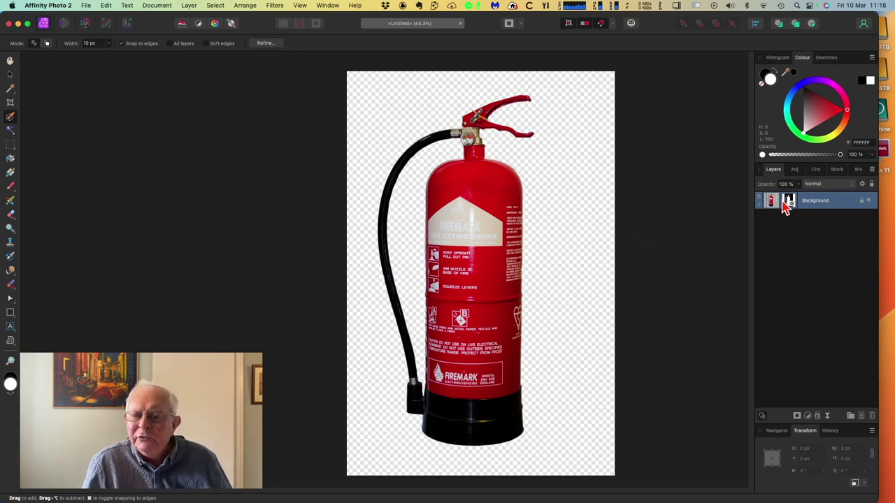
left_click(758, 204)
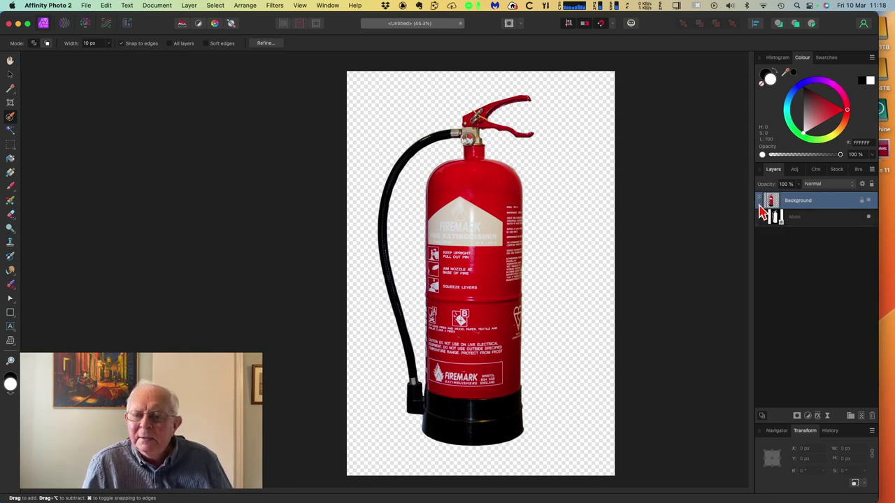
Collapse the Background layer and save the document as Masking Tutorial in the Affinity Photo folder.
left_click(759, 206)
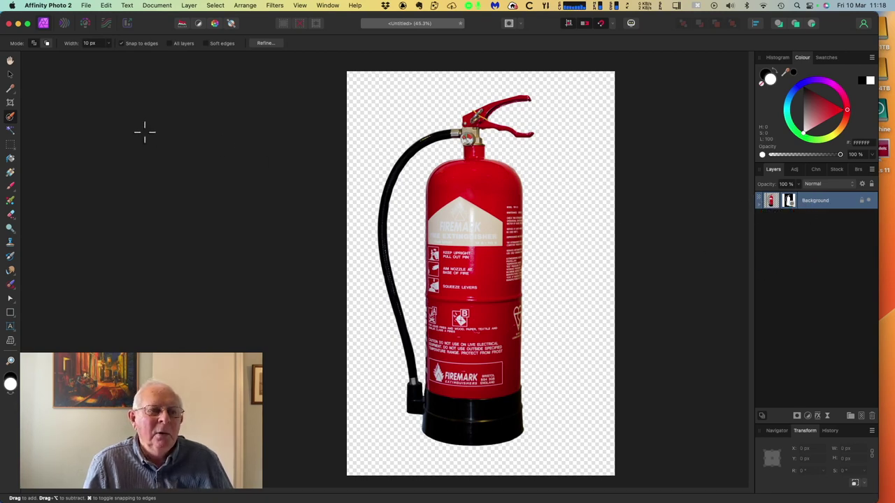
left_click(86, 6)
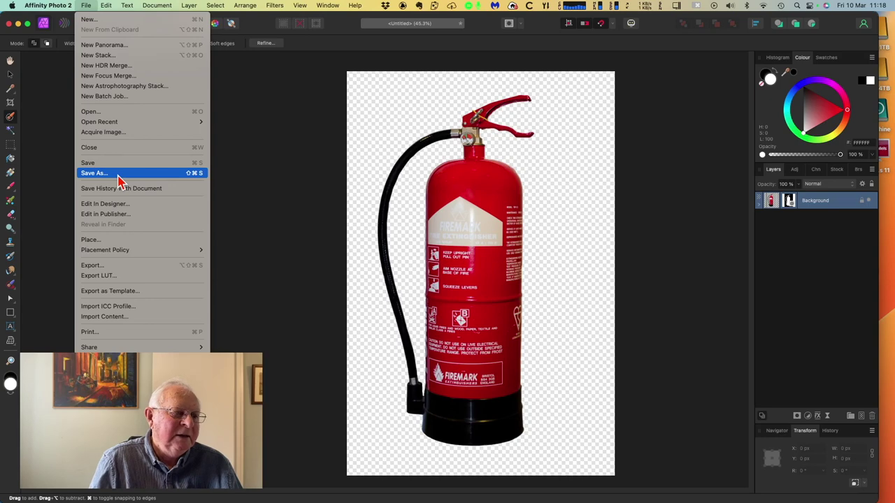
left_click(119, 176)
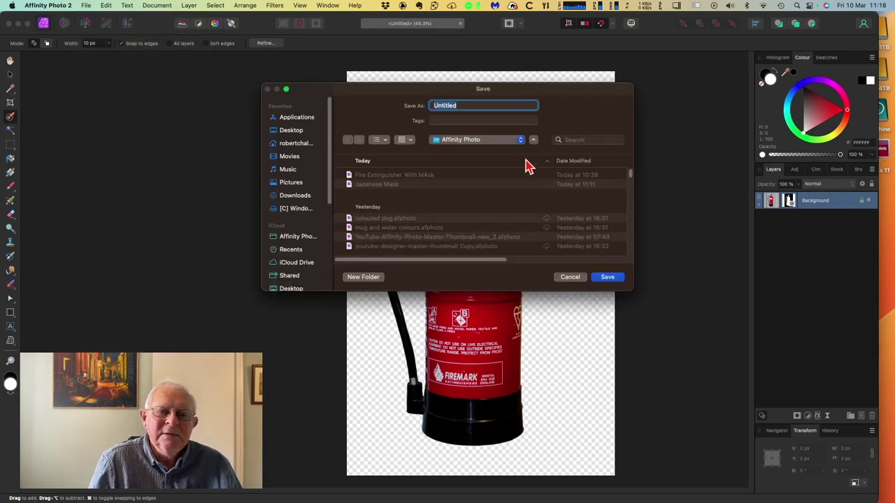
left_click(523, 142)
left_click(521, 141)
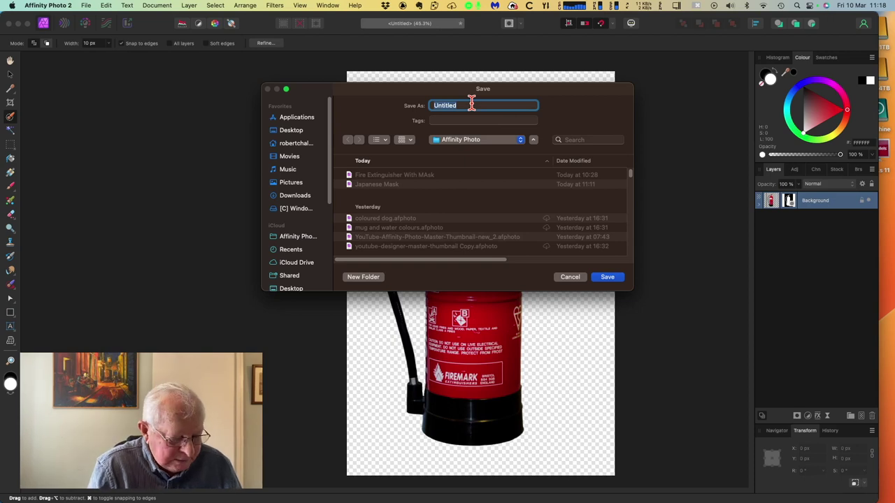
type("Ms")
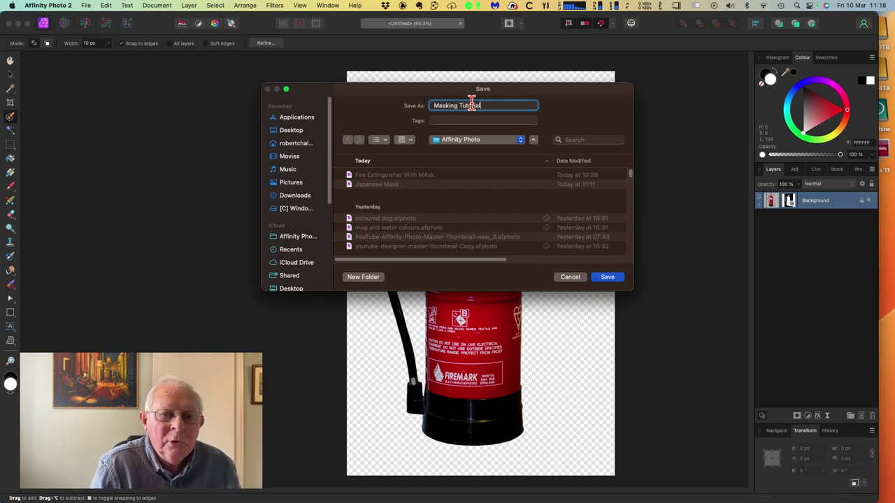
left_click(607, 278)
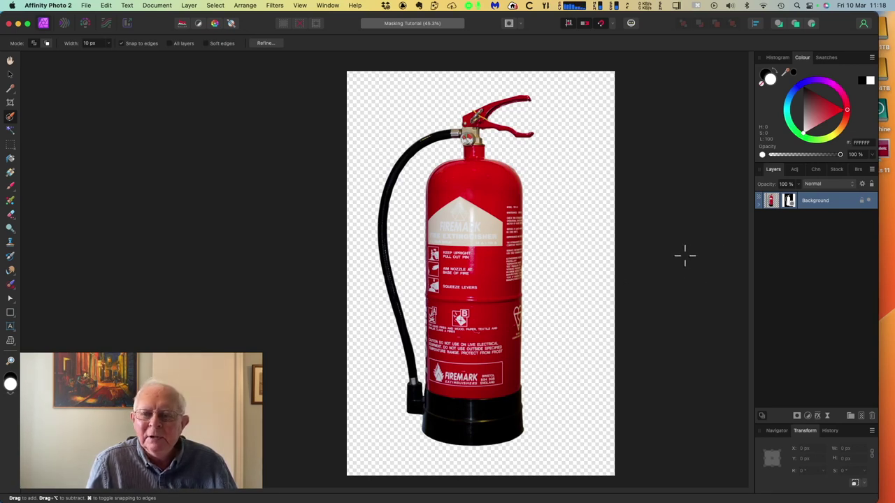
Search the Pixabay stock library for girl and place the photo of the dancing girl in red trousers above the Background layer.
left_click(870, 202)
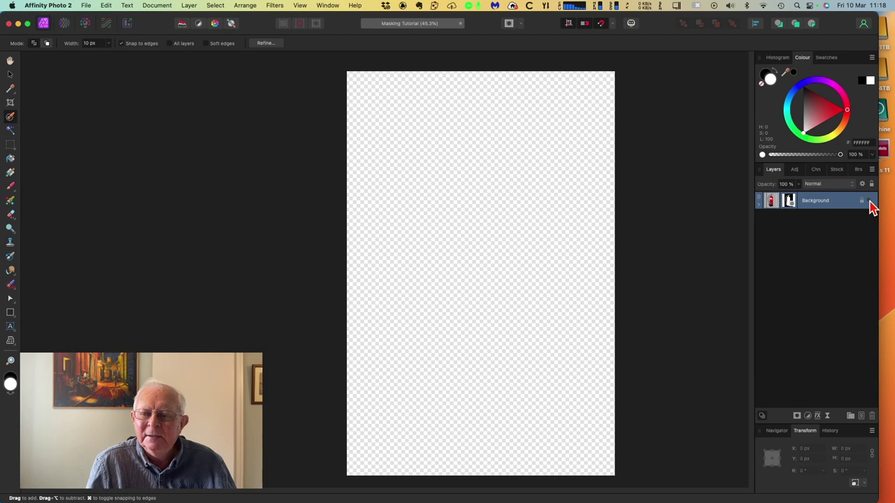
left_click(869, 201)
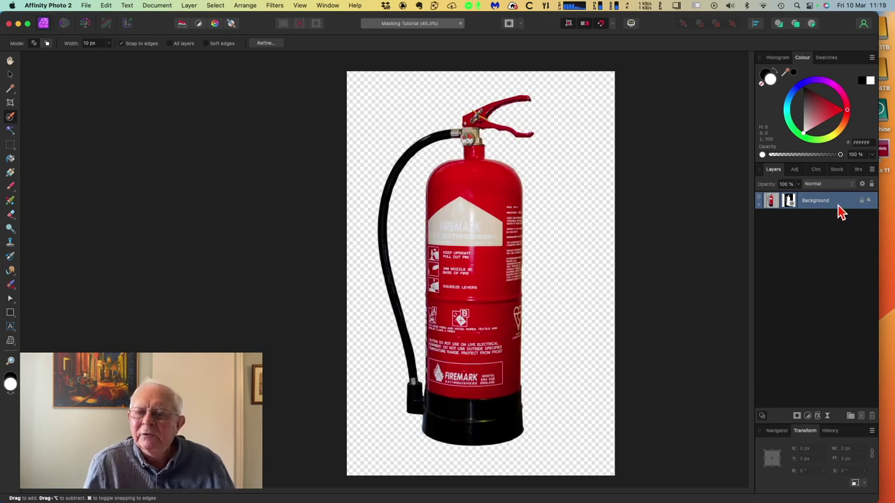
left_click(836, 171)
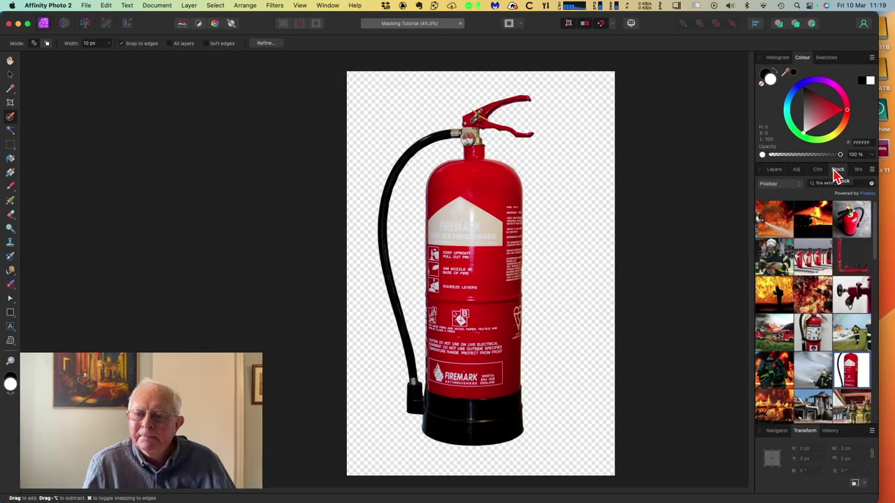
left_click(871, 183)
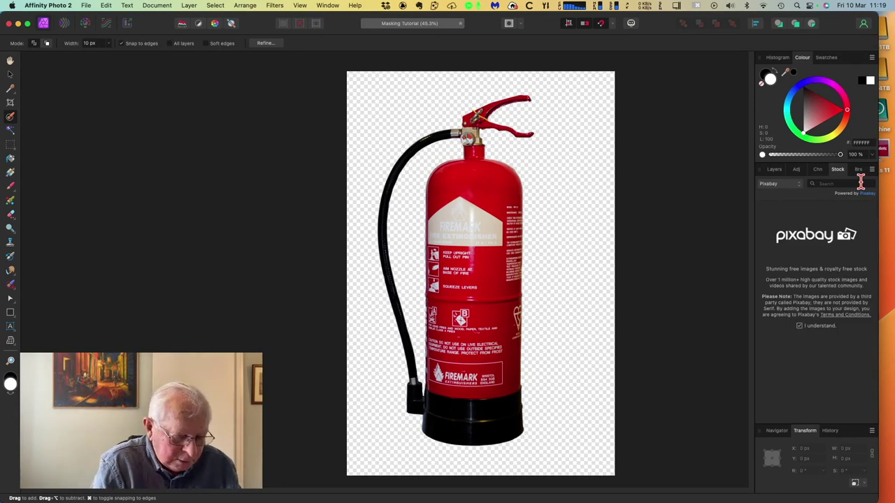
type("gl")
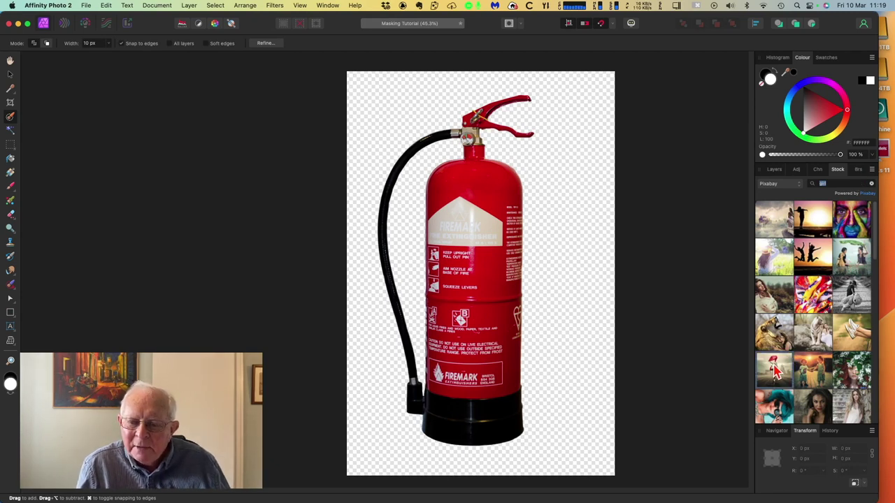
left_click_drag(775, 373, 298, 209)
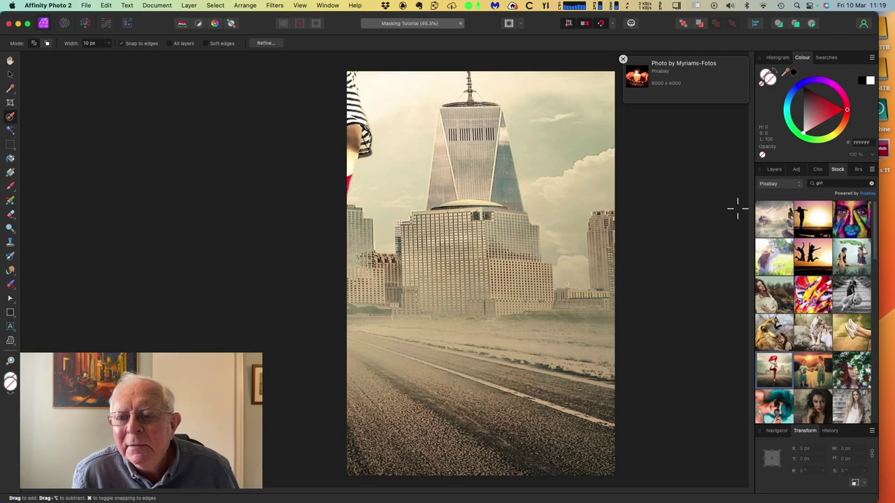
left_click(773, 170)
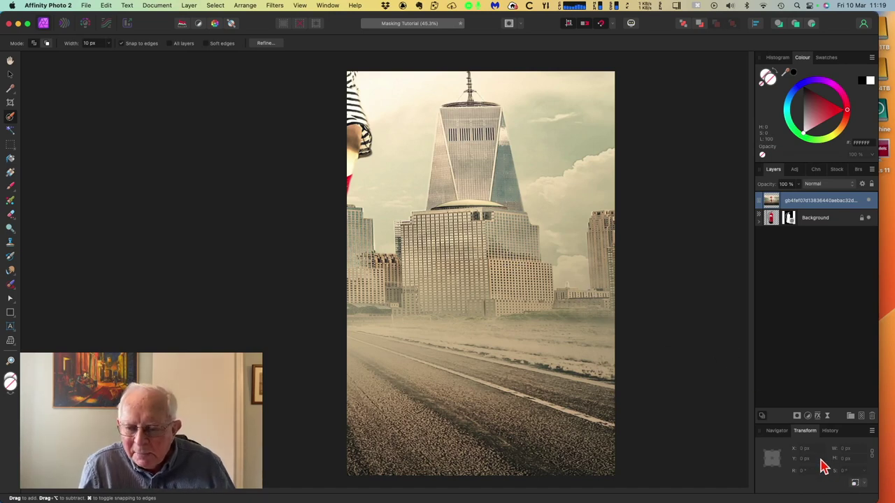
Gradually reduce the placed photo's height in proportion to 3931 px with the Move tool active.
left_click(10, 74)
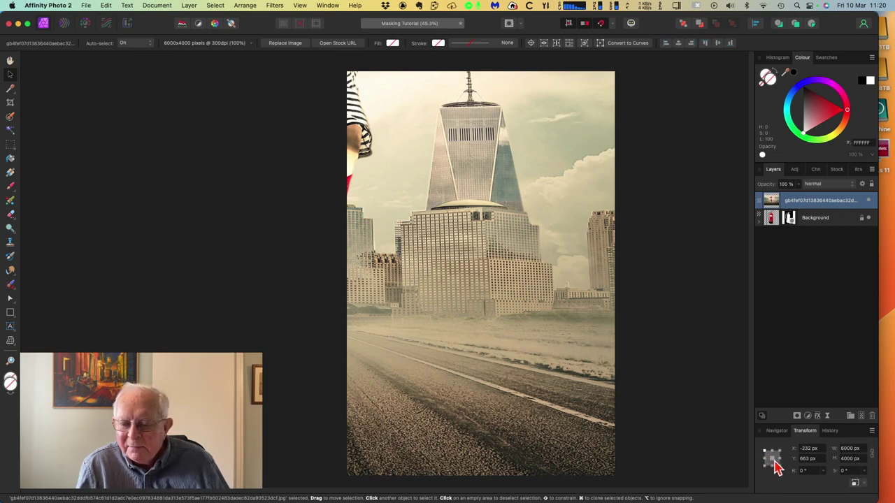
left_click(854, 458)
key("Down")
key("Down")
key("Down")
key("Down")
key("Down")
key("Down")
key("Down")
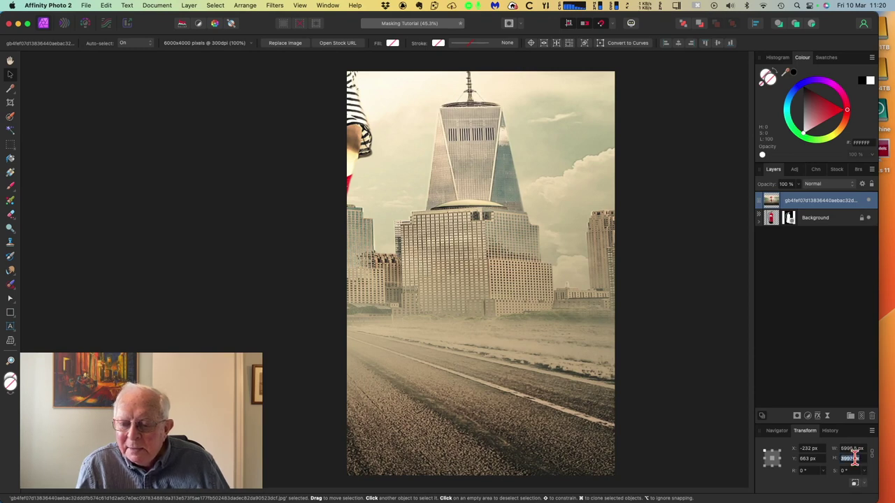
key("Down")
key("Down")
key("Down")
key("Down")
key("Down")
key("Down")
key("Down")
key("Down")
key("Down")
key("Down")
key("Down")
key("Down")
key("Down")
key("Down")
key("Down")
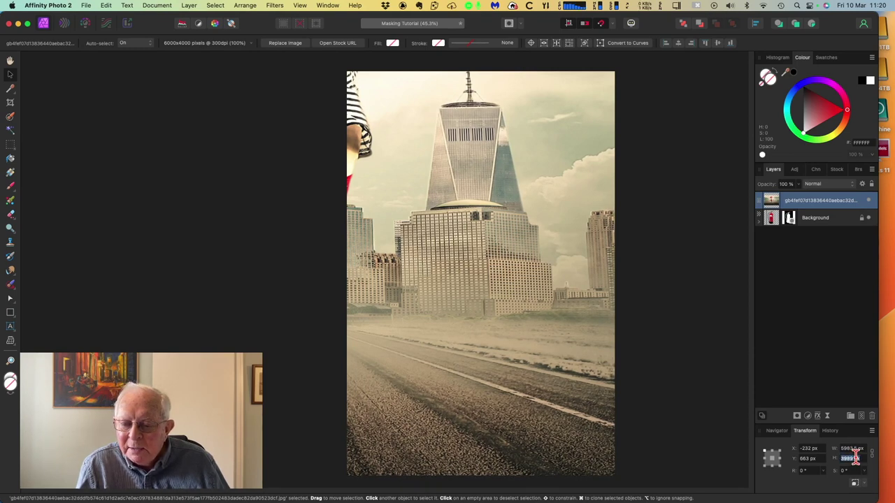
key("Down")
key("Down")
key("Down")
key("Down")
key("Down")
key("Down")
key("Down")
key("Down")
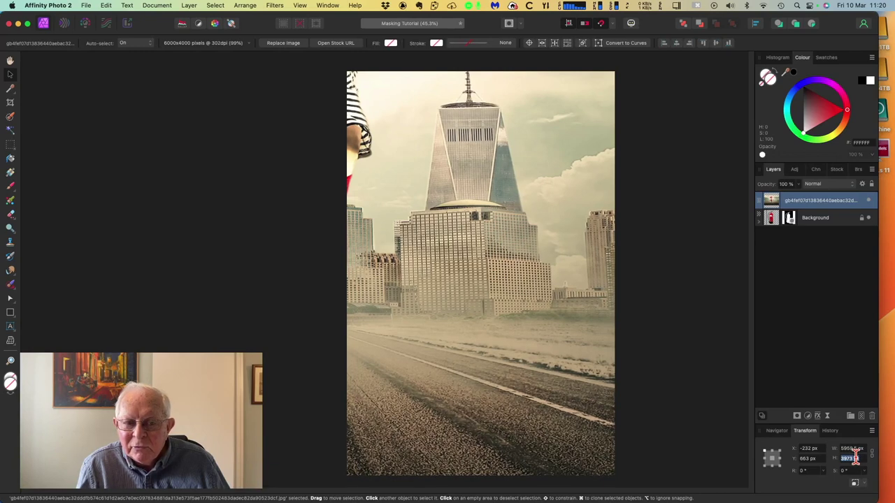
key("Down")
key("Down")
key("Down")
key("Down")
key("Down")
key("Down")
key("Down")
key("Down")
key("Down")
key("Down")
key("Down")
key("Down")
key("Down")
key("Down")
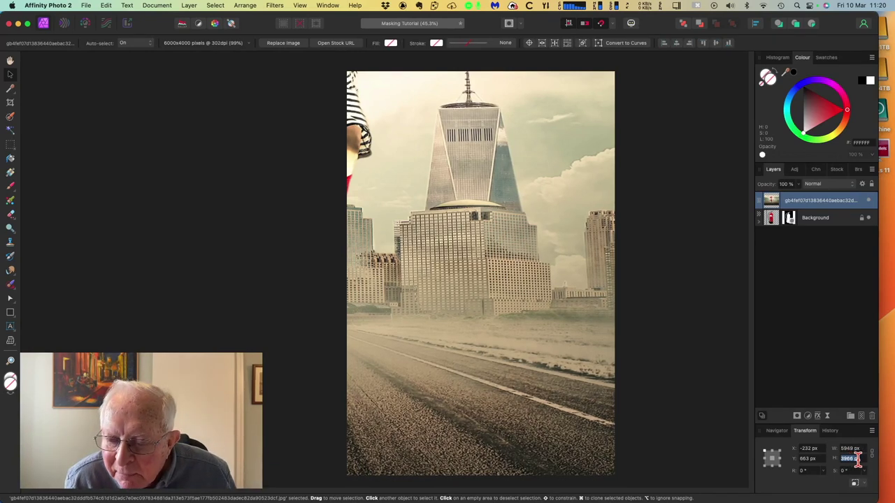
key("Down")
key("Down")
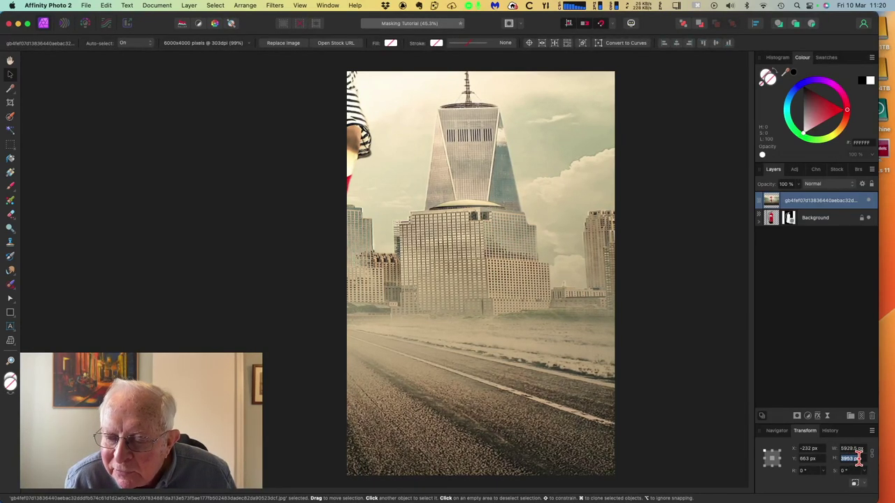
key("Down")
key("Down")
key("Down")
key("Down")
key("Down")
key("Down")
key("Down")
key("Down")
key("Down")
key("Down")
key("Down")
key("Down")
key("Down")
key("Down")
key("Down")
key("Down")
key("Down")
key("Down")
key("Down")
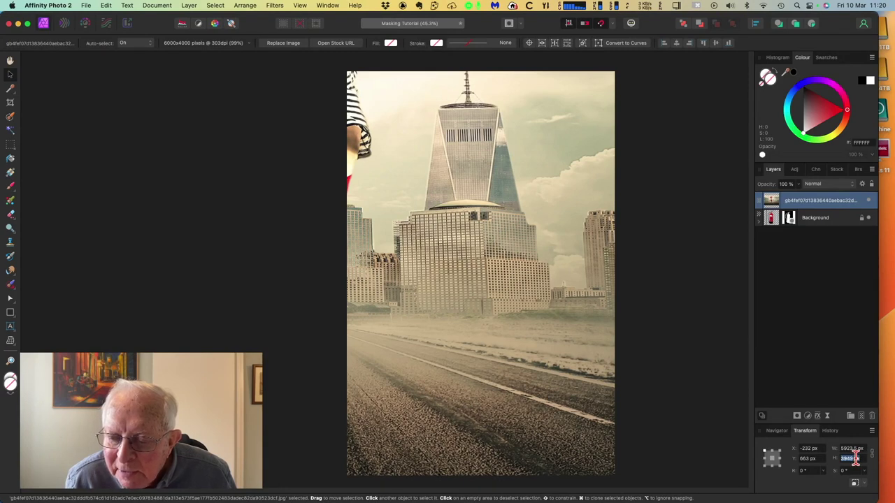
key("Down")
key("Down")
key("Down")
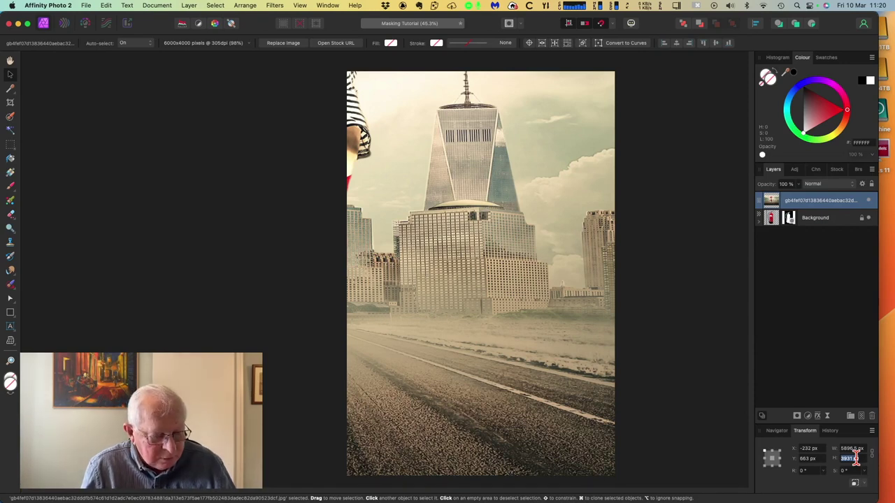
Set the placed photo's height to 1500 px and move it to about X 677 px, Y 917 px so the girl sits mid-canvas.
type("1")
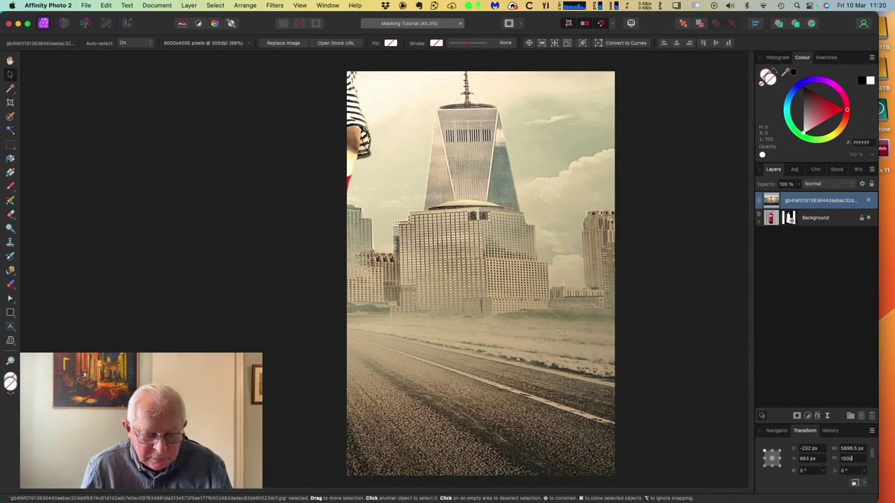
type("500")
key("Return")
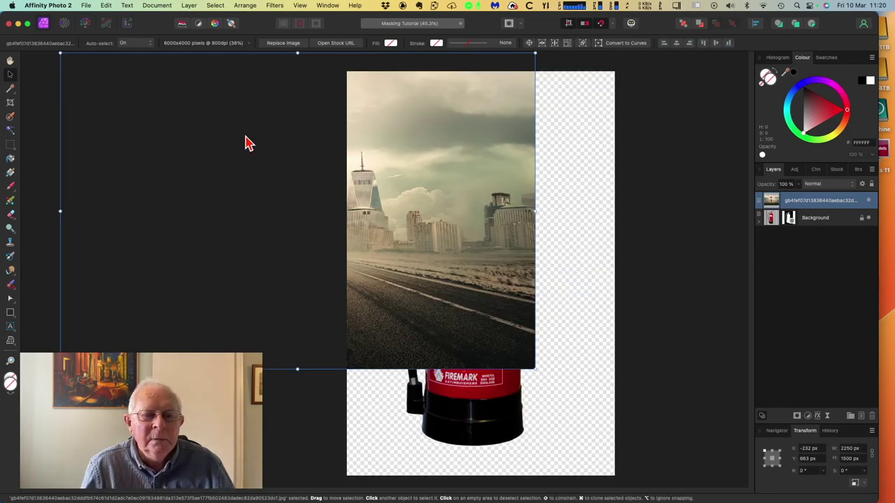
left_click_drag(245, 142, 439, 198)
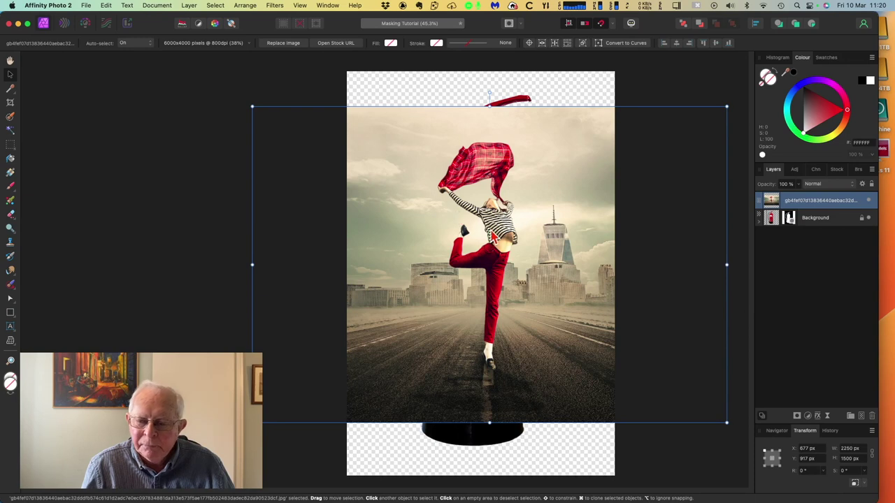
Scale the girl photo to a height of 2000 px to fill the canvas and deselect it.
left_click(846, 458)
type("2")
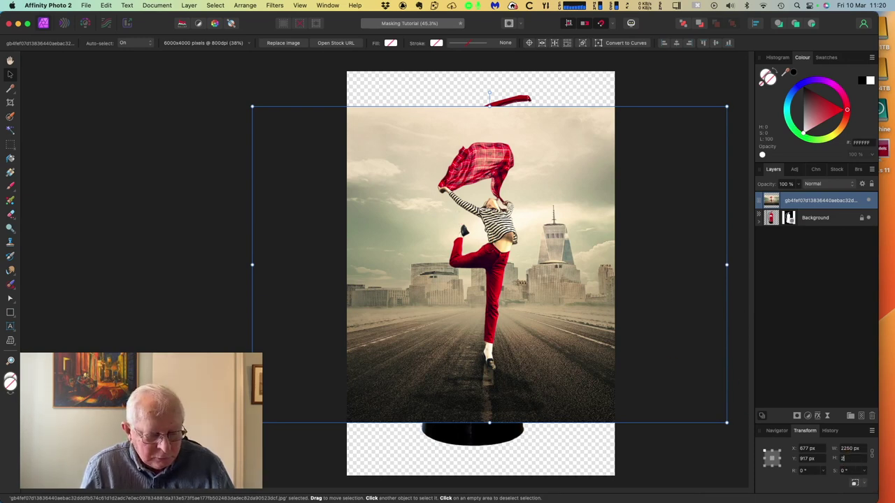
type("000")
key("Return")
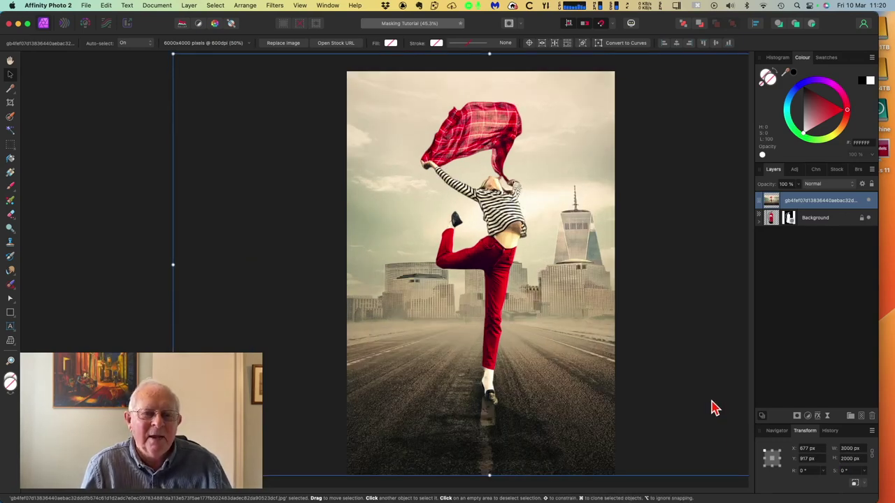
left_click(71, 107)
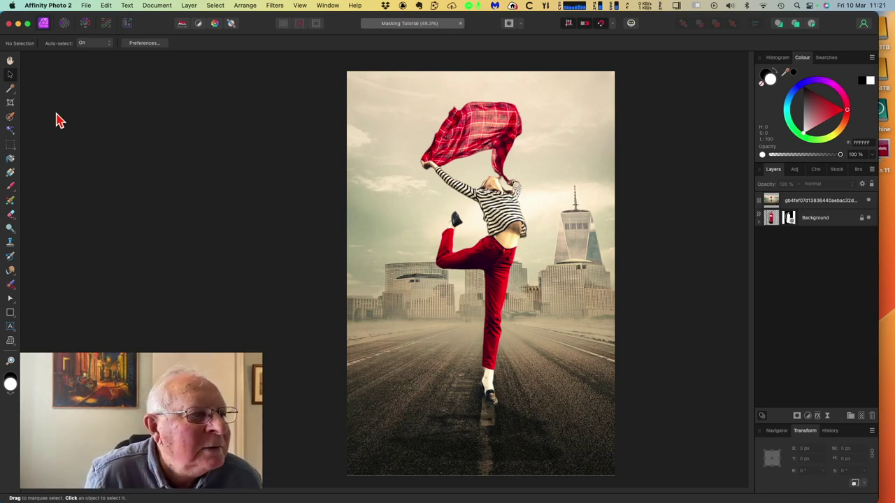
Select the dancing girl and her tartan cloth with the Selection Brush, and output the refined selection as a mask.
left_click(10, 118)
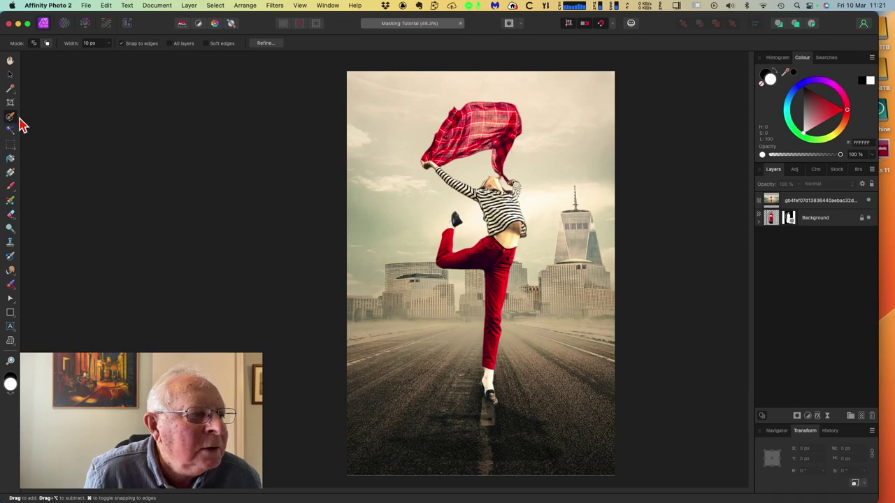
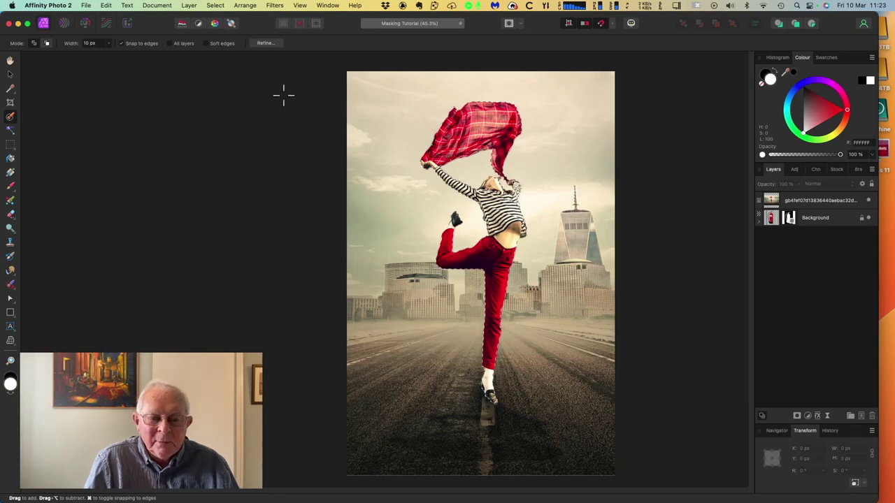
left_click(264, 43)
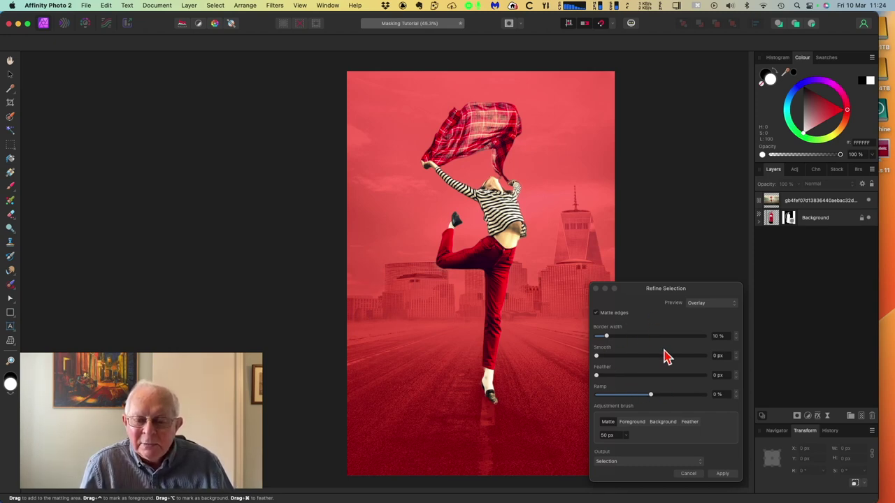
left_click(642, 465)
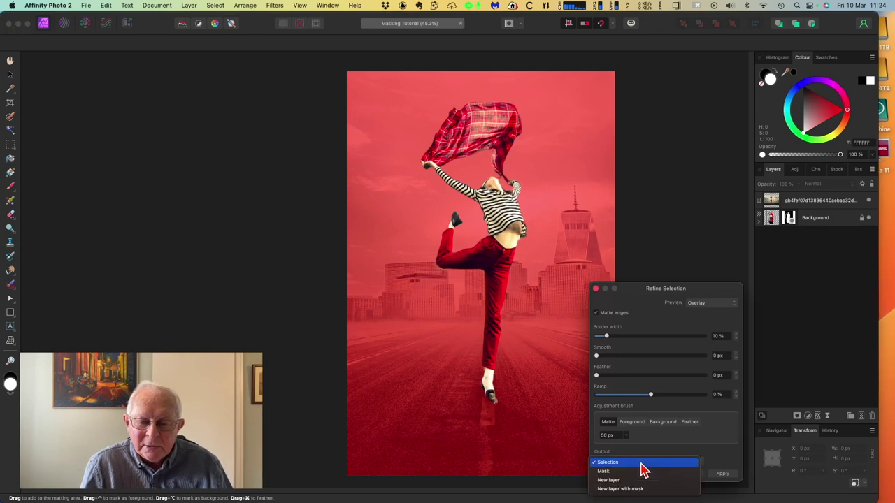
left_click(609, 471)
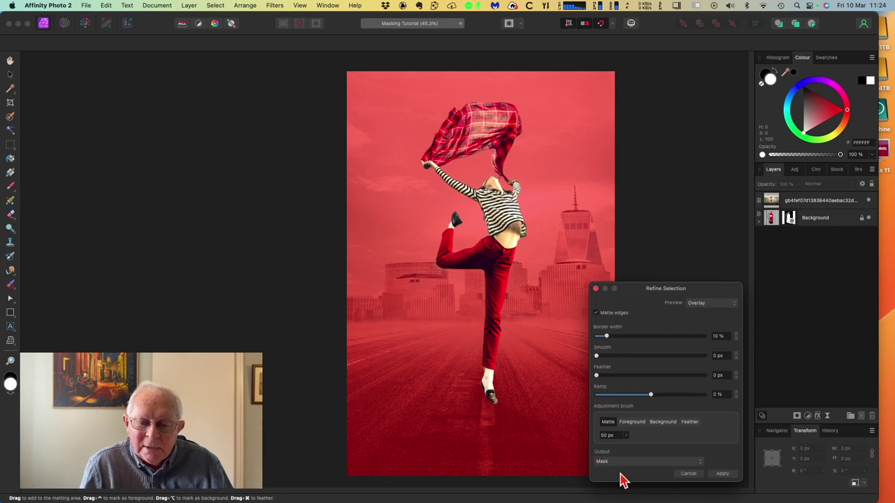
left_click(722, 473)
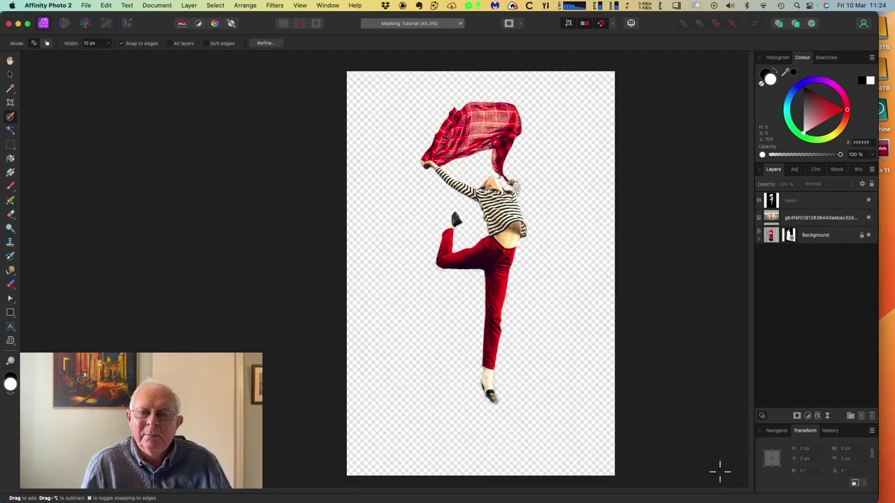
Nest the new mask inside the girl photo layer so that it masks only that photo.
key("h")
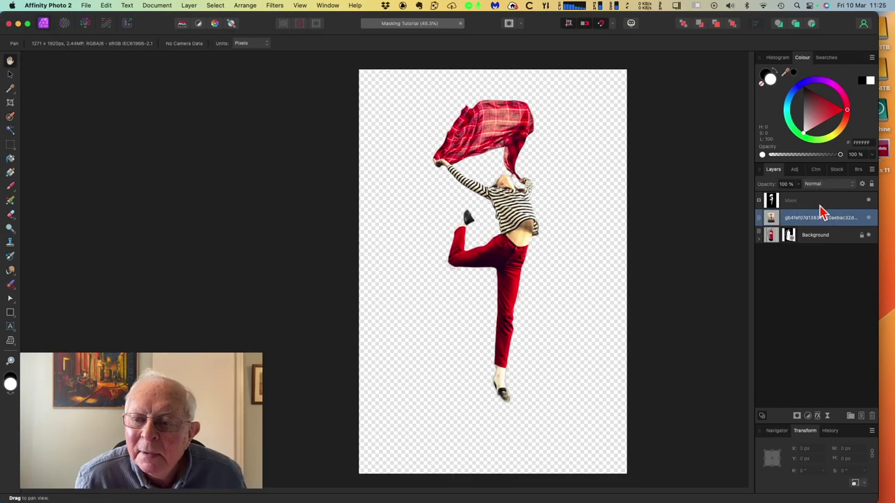
left_click_drag(811, 208, 813, 225)
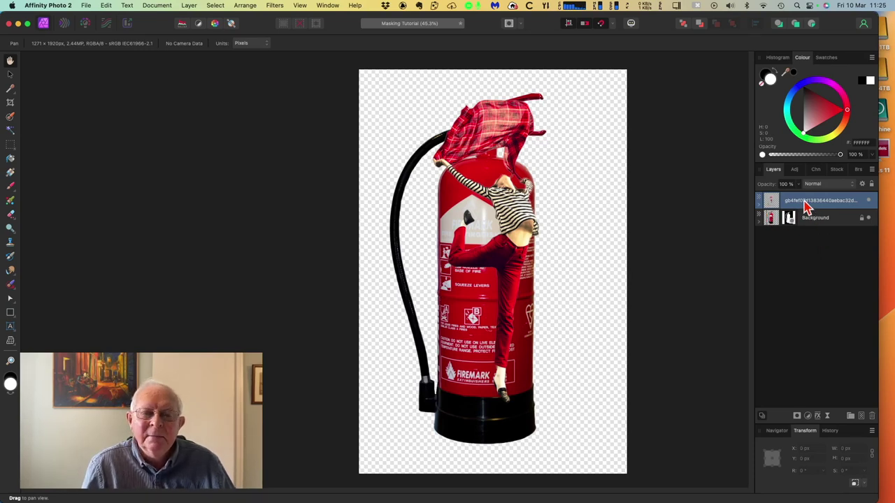
Undo the nesting of the mask, and nest it inside the girl photo layer again.
left_click(868, 218)
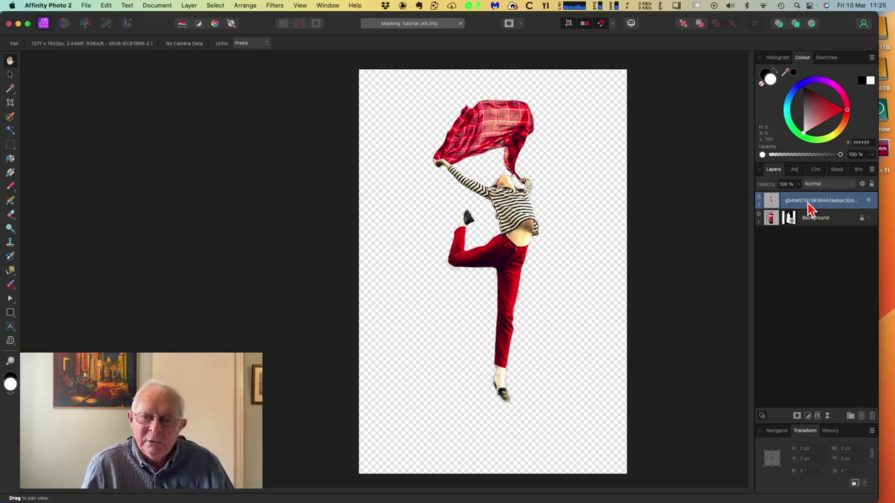
key("super+z")
key("super+shift+z")
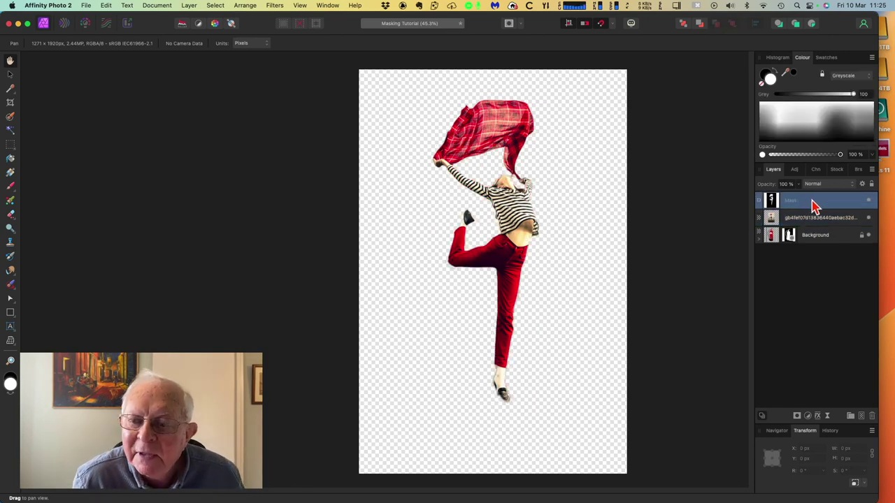
left_click(815, 219)
left_click(809, 203)
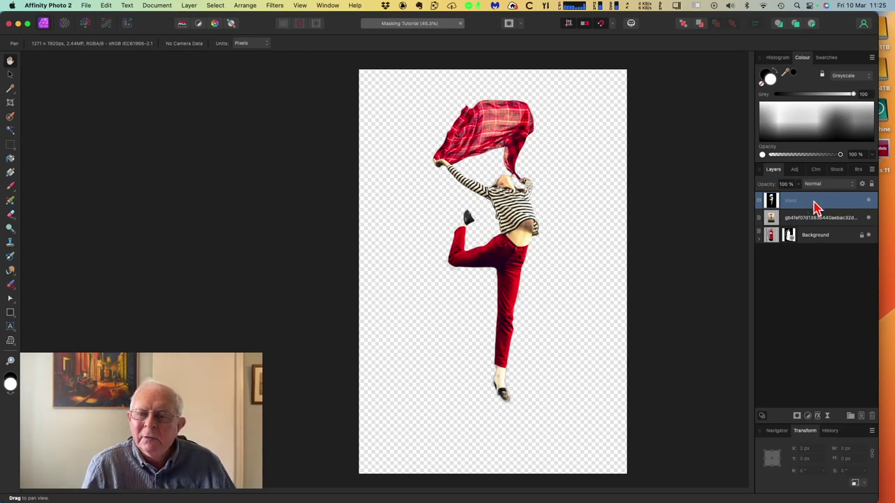
left_click_drag(810, 203, 827, 225)
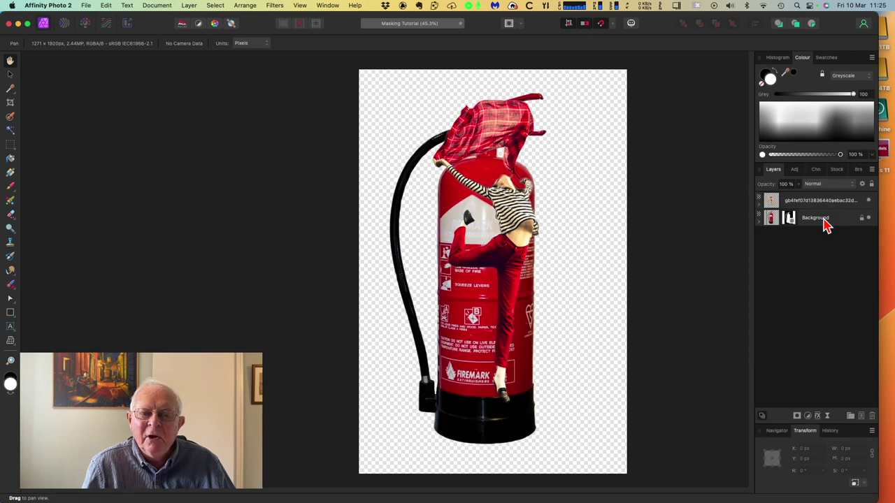
Hide the Background layer and expand the girl photo and Background layers to inspect their nested masks.
left_click(869, 218)
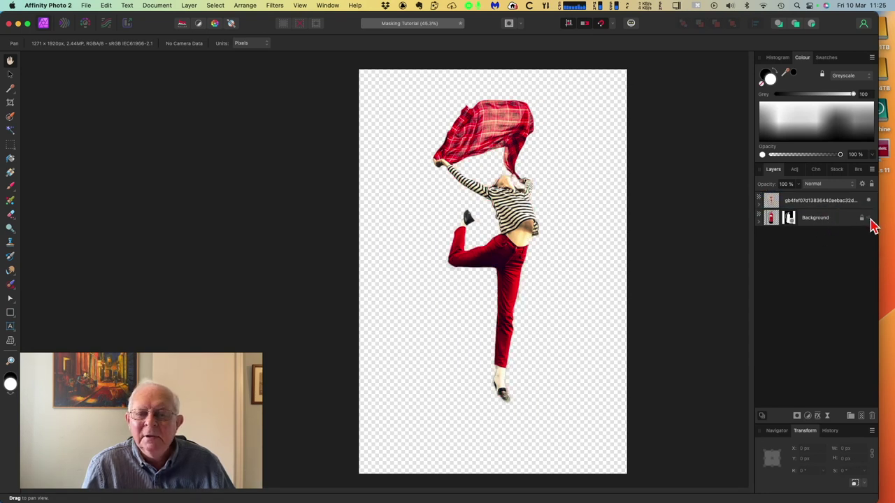
left_click(829, 221)
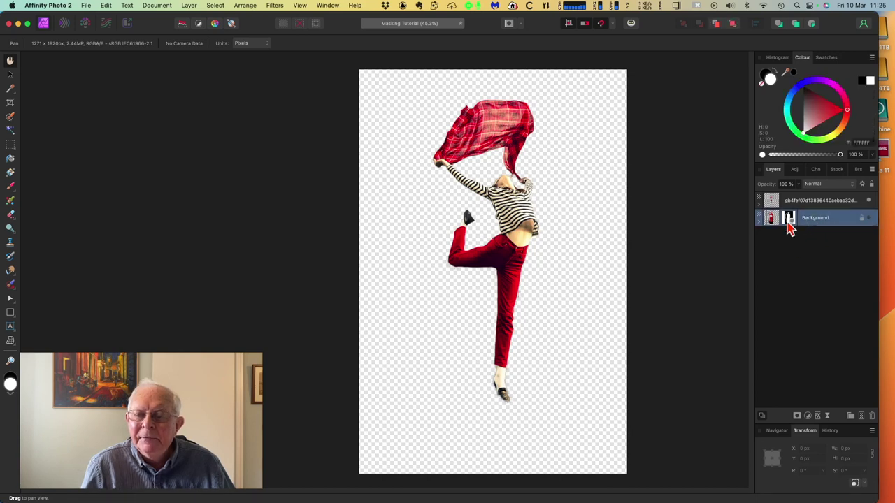
left_click_drag(807, 223, 763, 210)
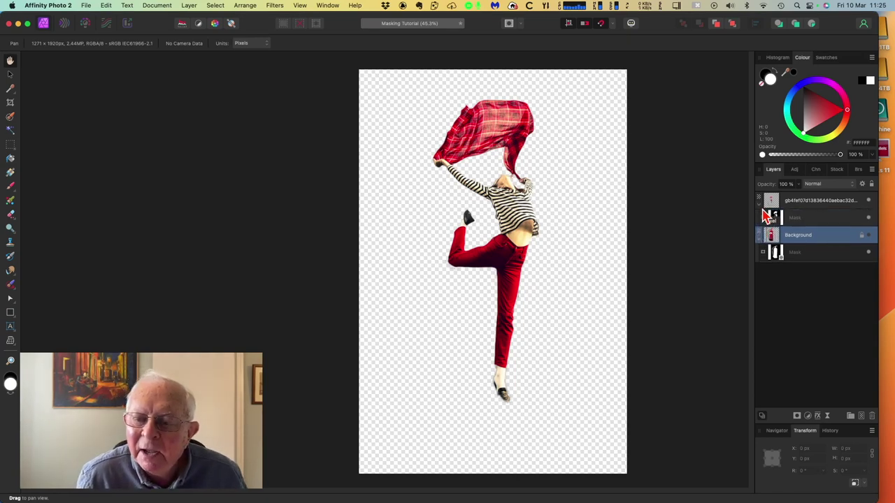
mouse_move(763, 210)
left_mouse_down()
mouse_move(762, 235)
mouse_move(761, 227)
left_mouse_up()
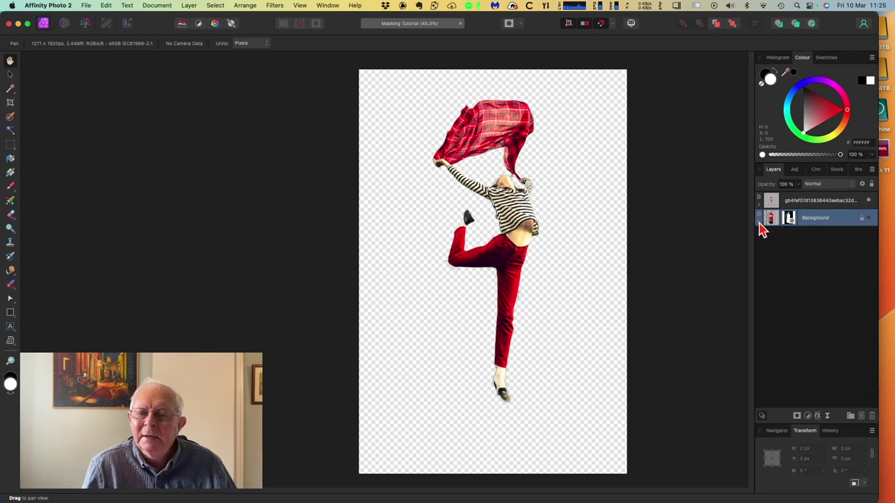
Rasterise the Background layer and the girl photo layer so that each mask is merged into its pixels.
right_click(815, 218)
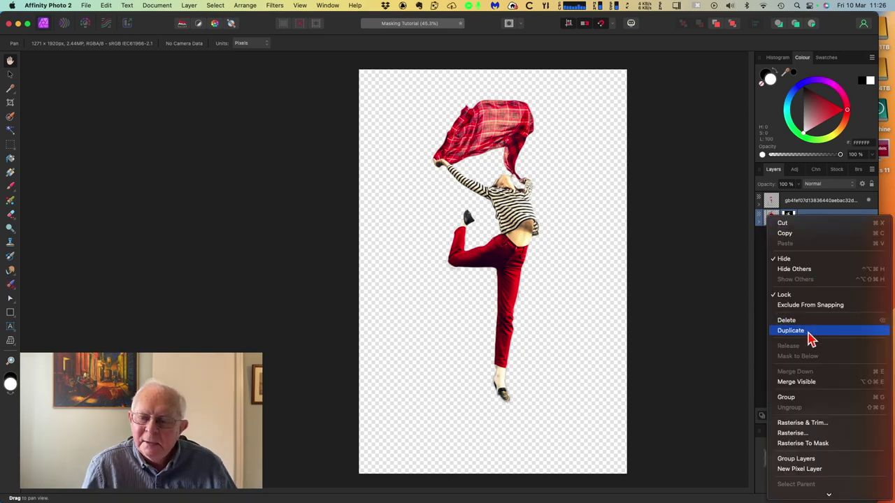
left_click(805, 433)
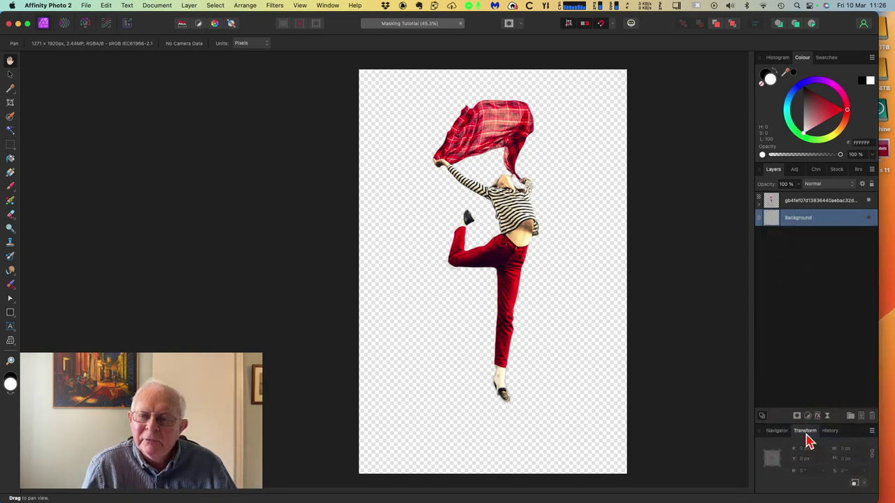
left_click(761, 215)
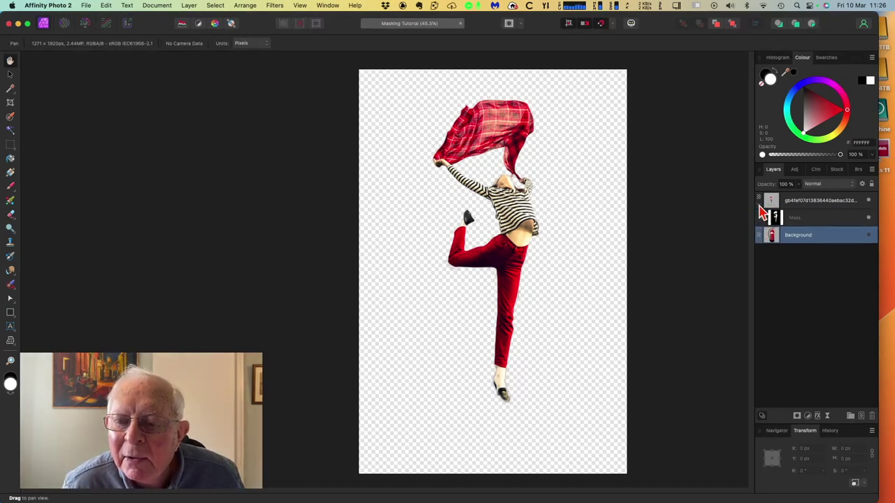
left_click_drag(762, 215, 800, 203)
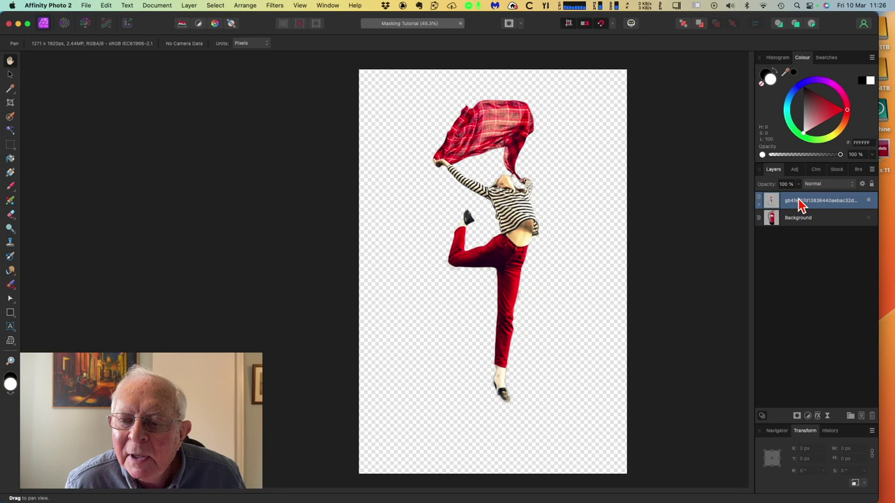
right_click(800, 203)
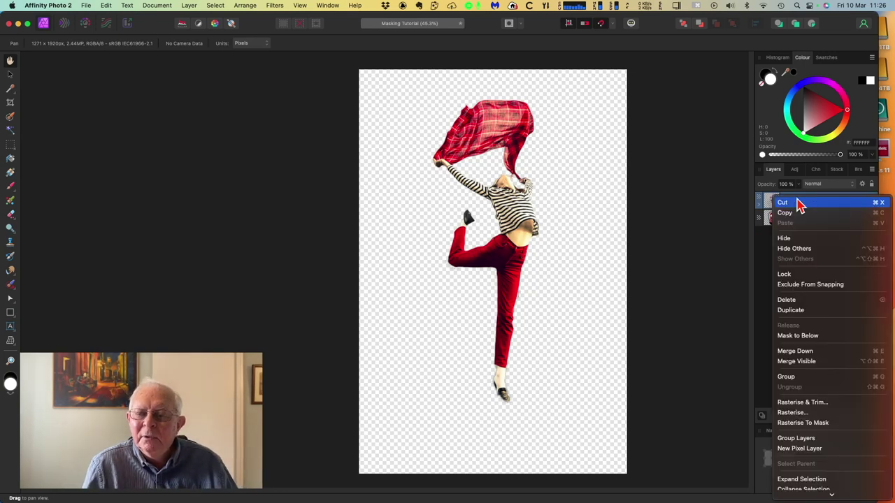
left_click(789, 413)
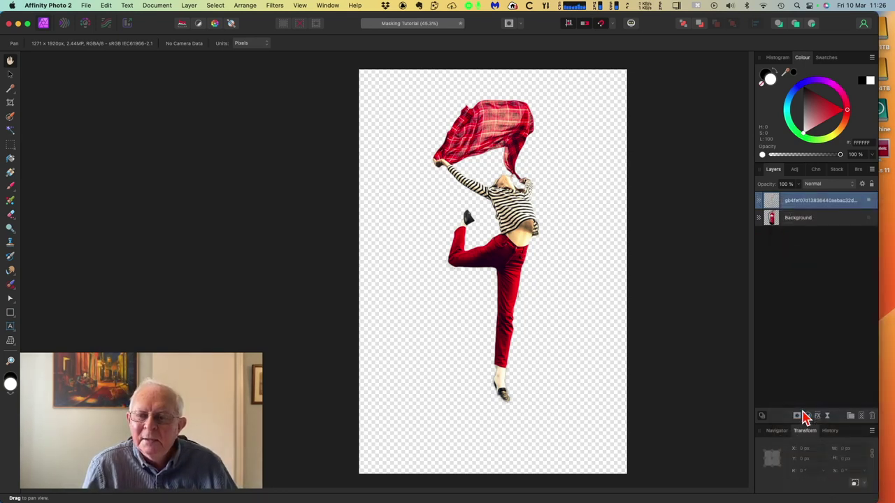
Show the Background layer again and view the cut-out girl over the fire extinguisher.
left_click(795, 226)
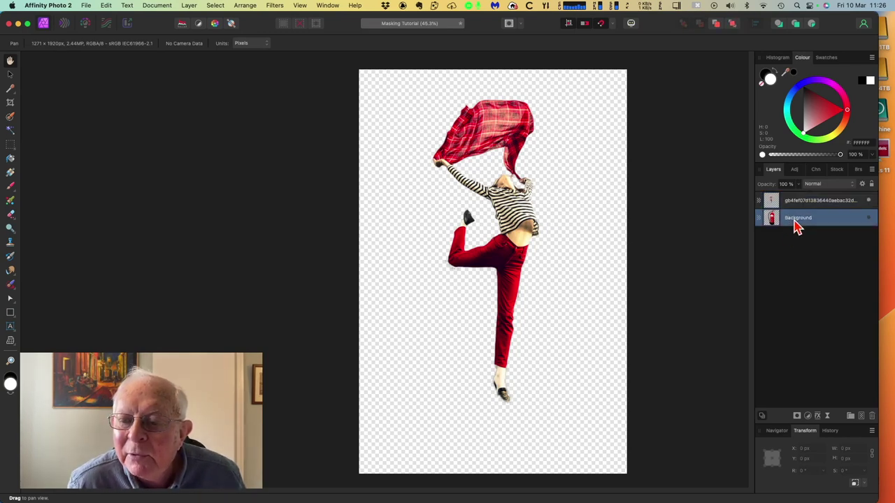
left_click(868, 219)
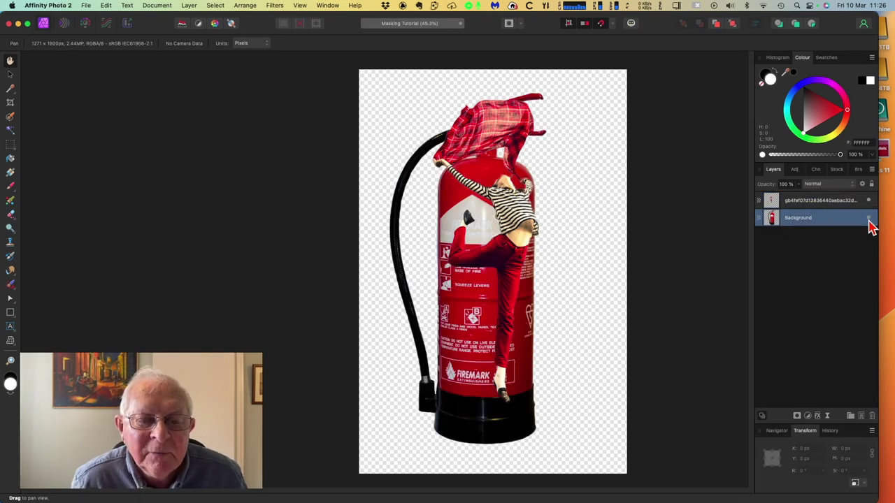
left_click(802, 208)
left_click_drag(505, 206, 463, 195)
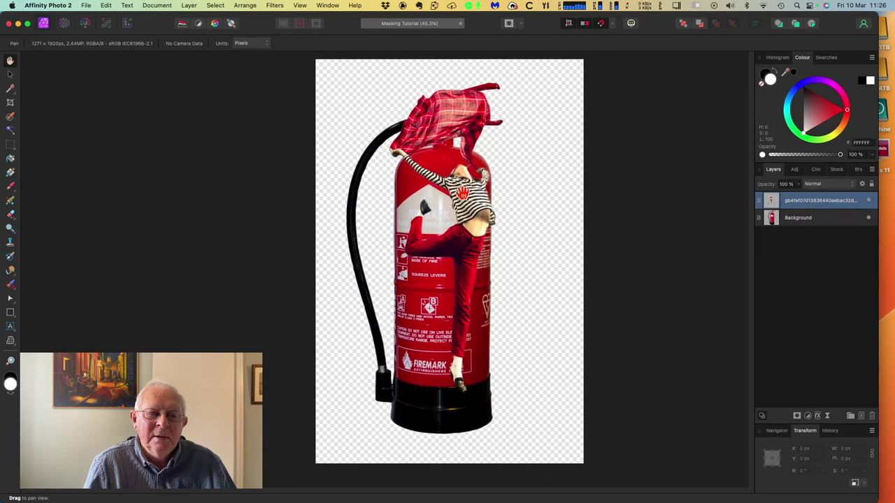
left_click(819, 223)
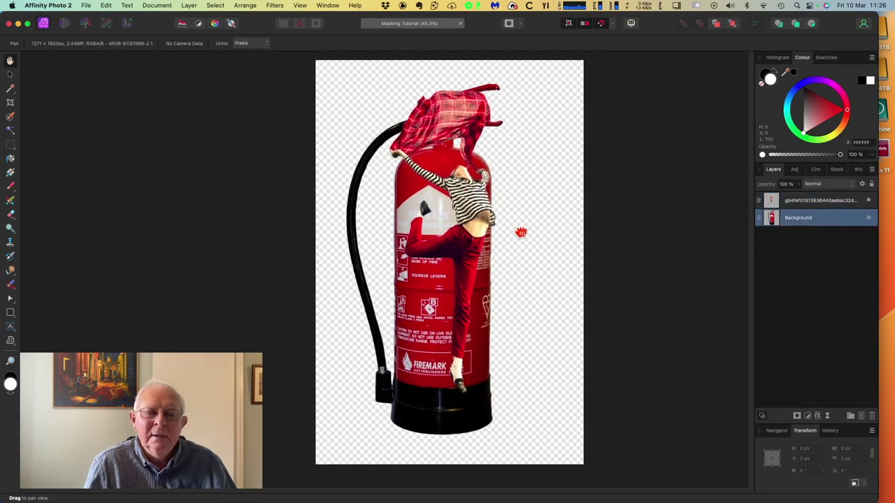
left_click_drag(522, 232, 531, 235)
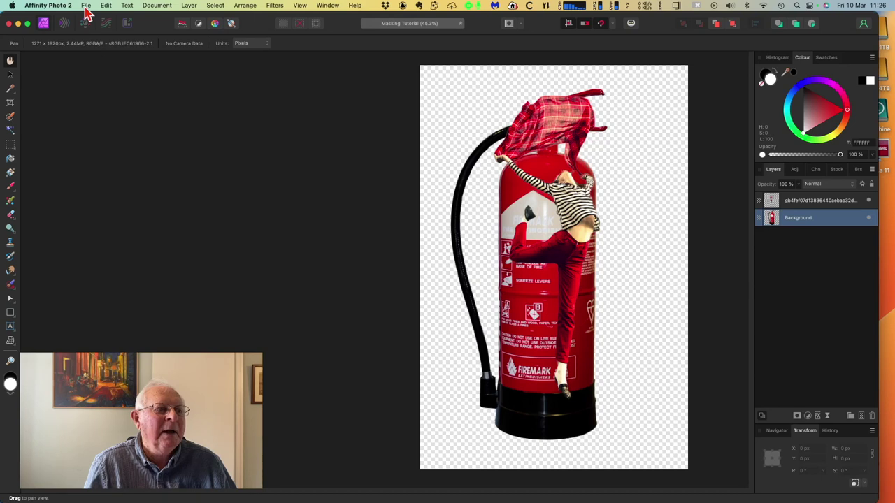
Open the recent document Fire Extinguisher With MAsk.afphoto.
left_click(86, 6)
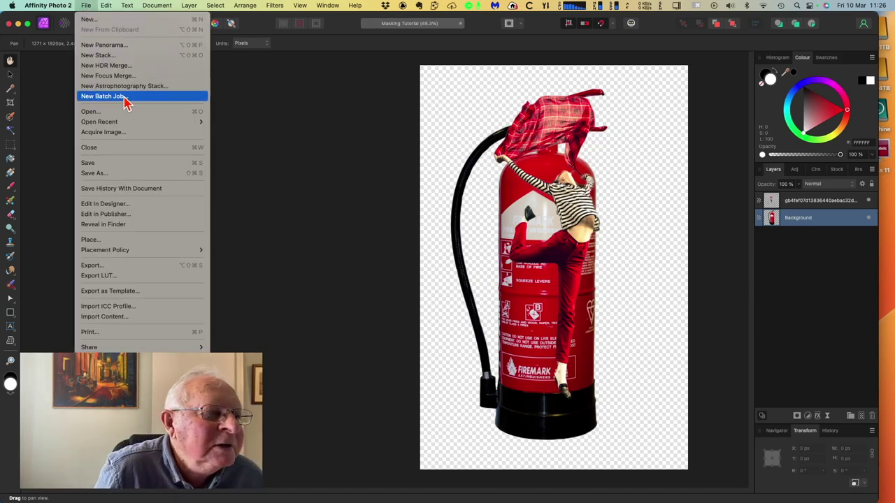
mouse_move(148, 123)
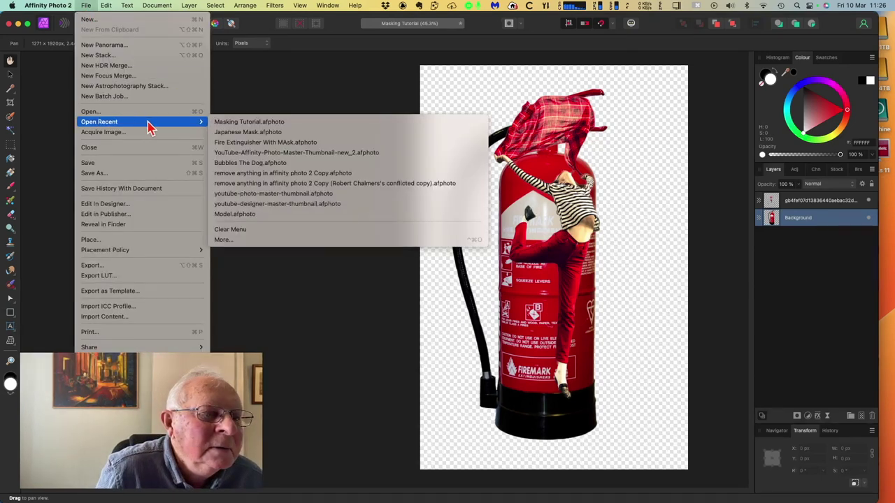
left_click(243, 144)
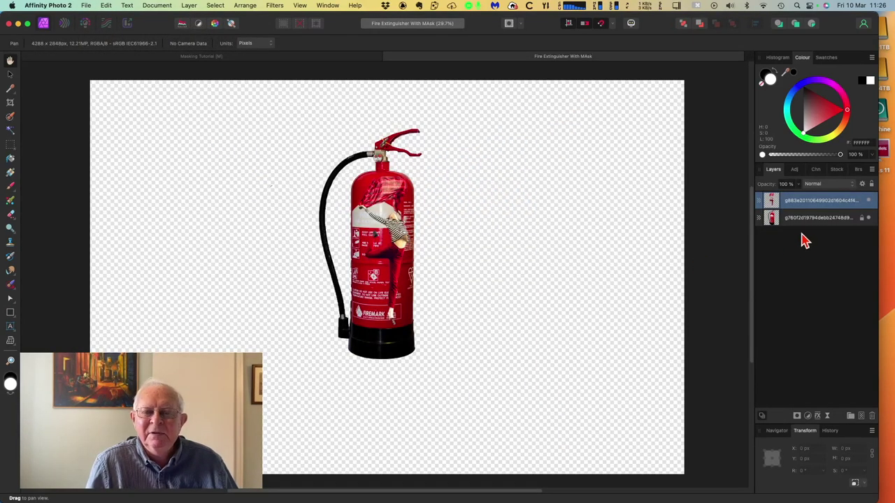
Isolate the girl layer and the extinguisher layer in turn to examine each cut-out, and show both again.
left_click(870, 218)
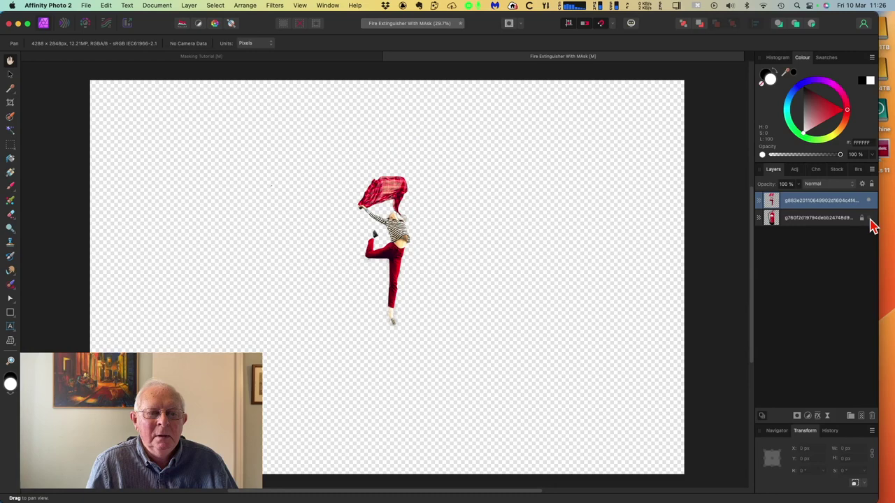
scroll(559, 238, "left", 1)
scroll(629, 231, "right", 2)
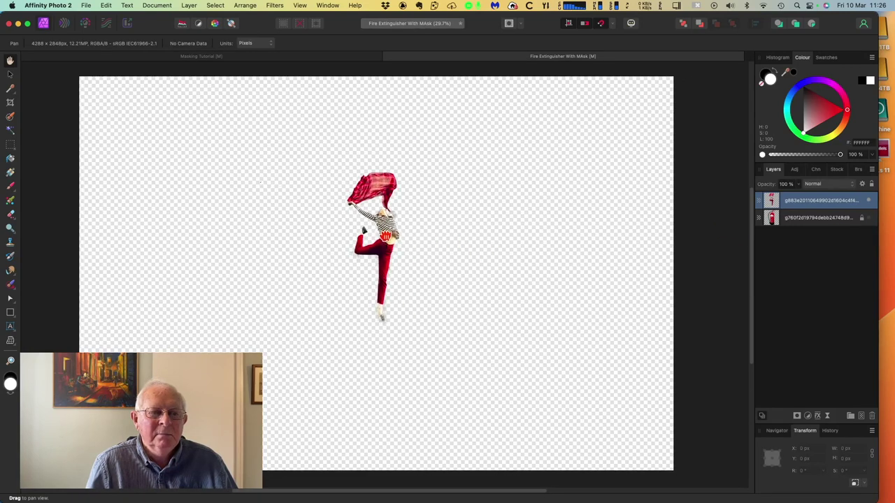
left_click(848, 224)
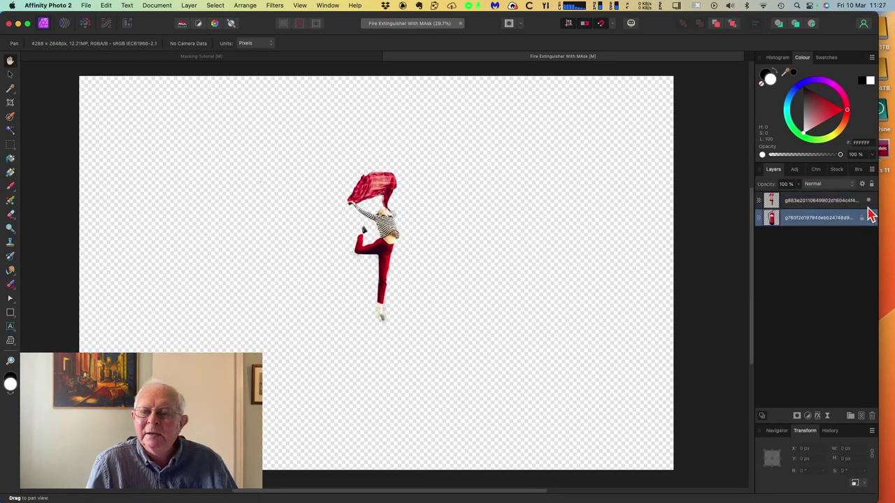
left_click(869, 201)
left_click(869, 218)
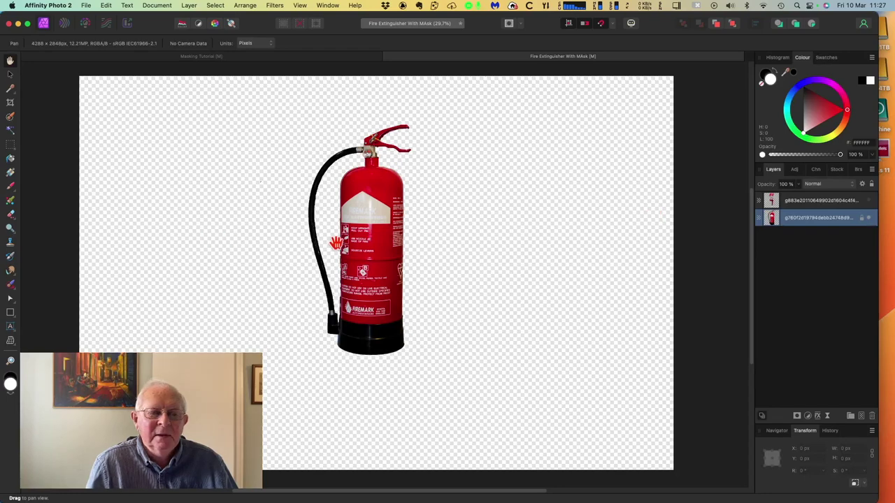
left_click_drag(260, 179, 271, 177)
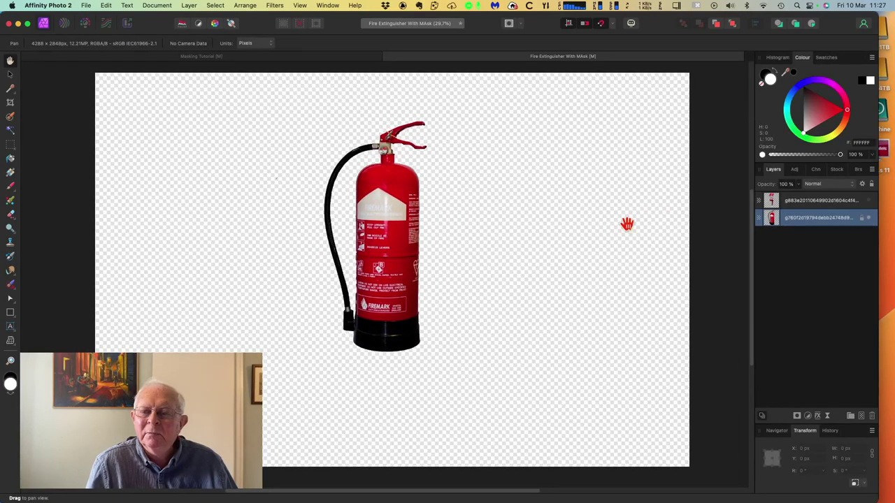
left_click(868, 200)
scroll(364, 230, "down", 1)
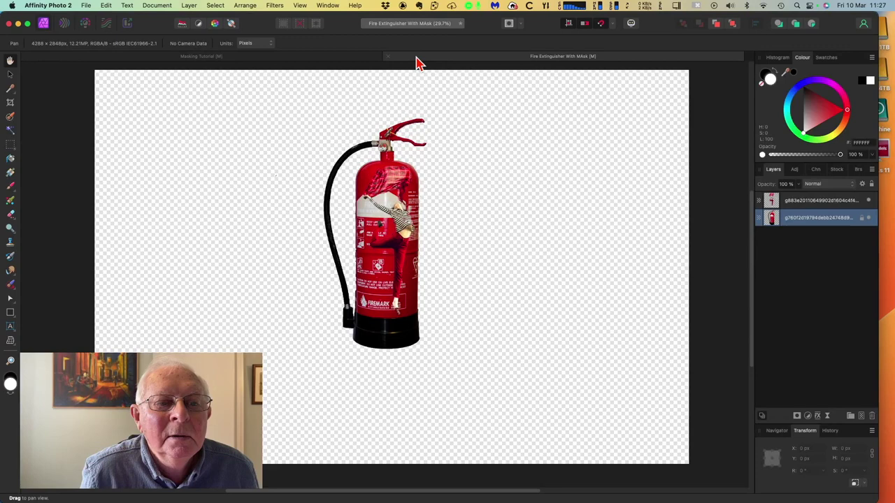
Return to the Masking Tutorial document and toggle the visibility of its two layers to compare the cut-outs.
left_click(323, 59)
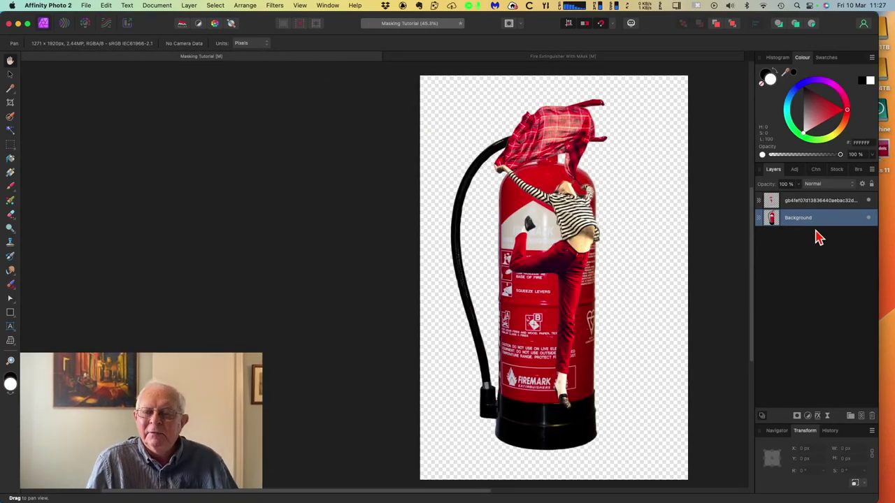
left_click_drag(644, 235, 576, 241)
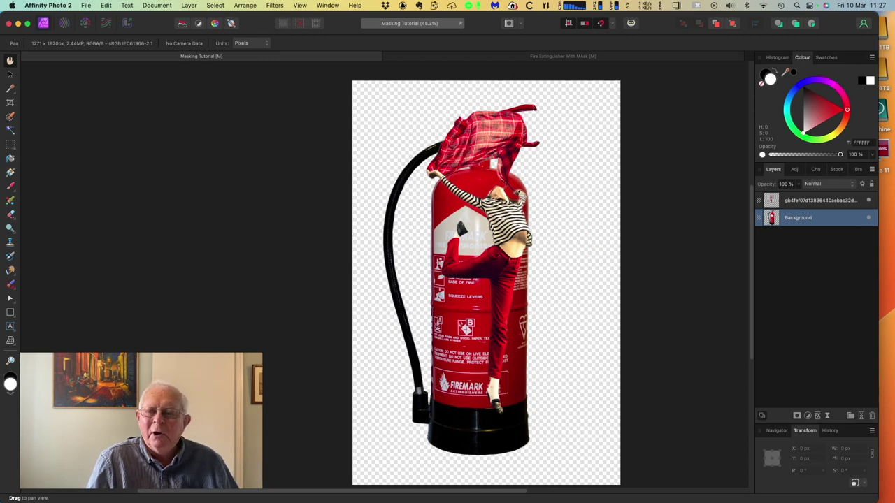
left_click(828, 204)
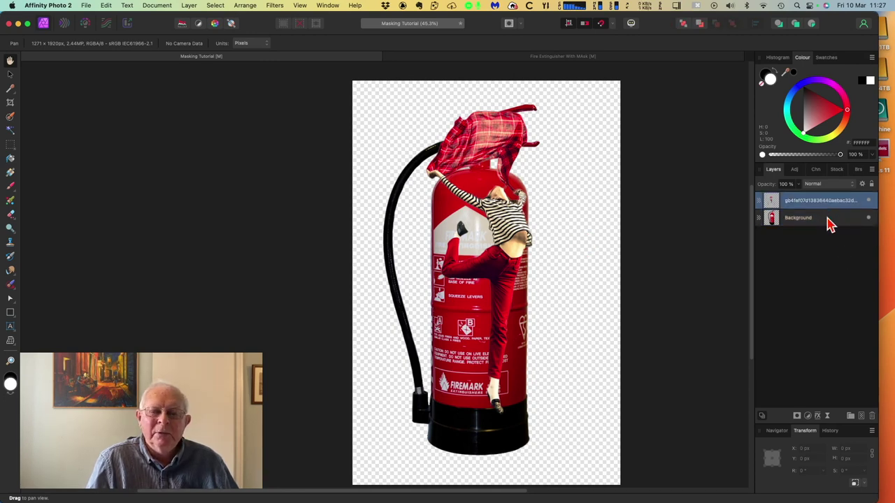
left_click(870, 218)
left_click(869, 218)
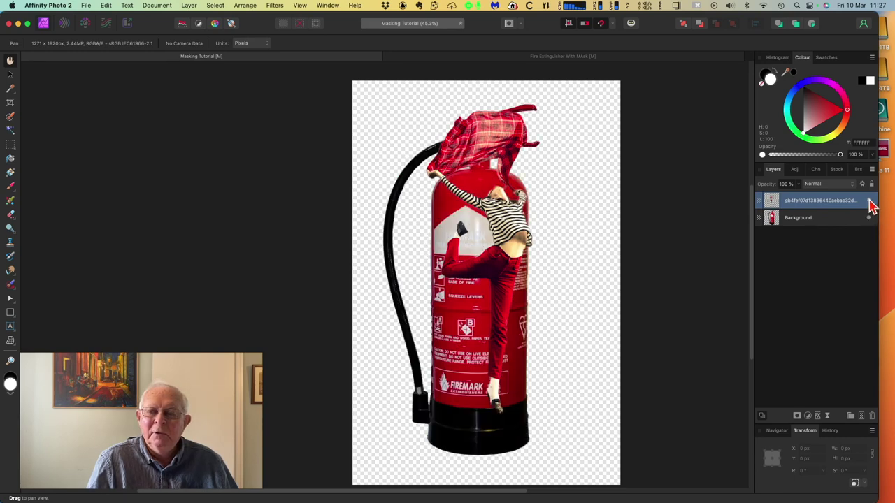
left_click(869, 201)
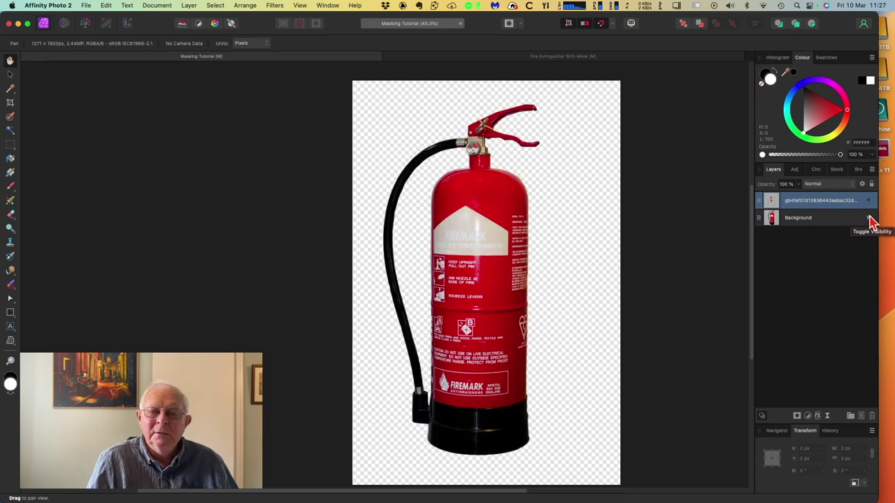
left_click(869, 201)
left_click(869, 201)
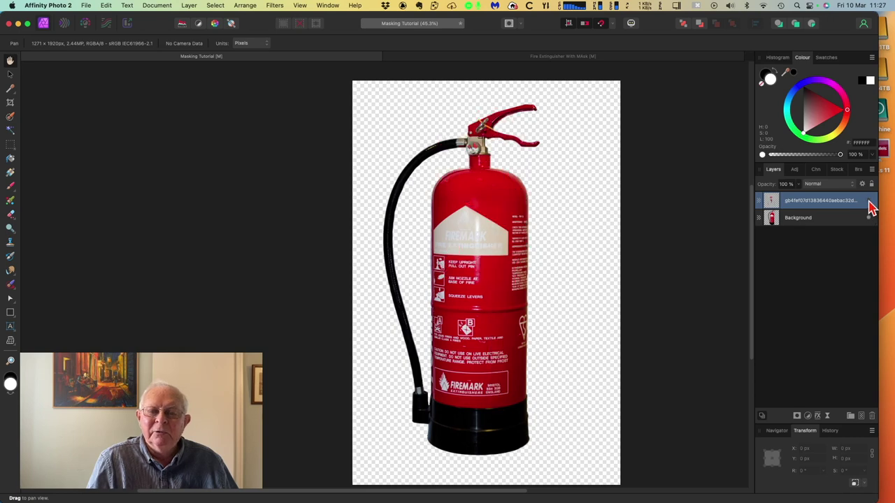
left_click(869, 201)
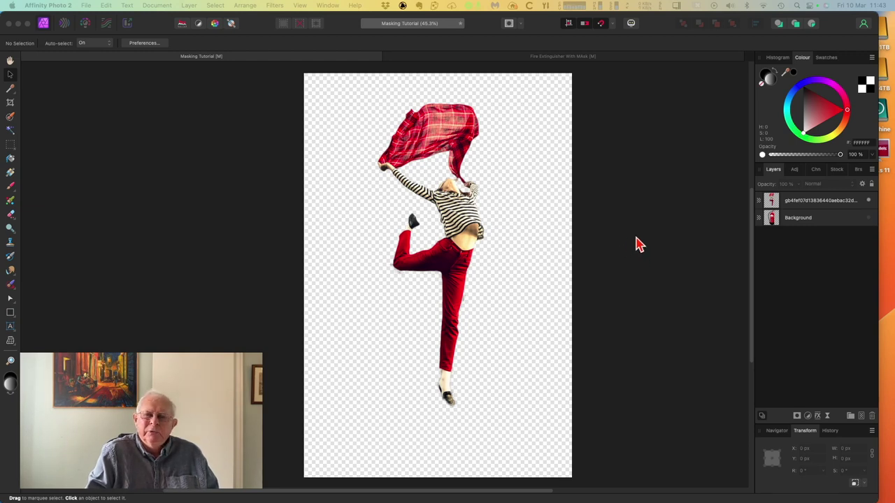
Add a new white fill layer and place it directly beneath the girl layer.
left_click(806, 203)
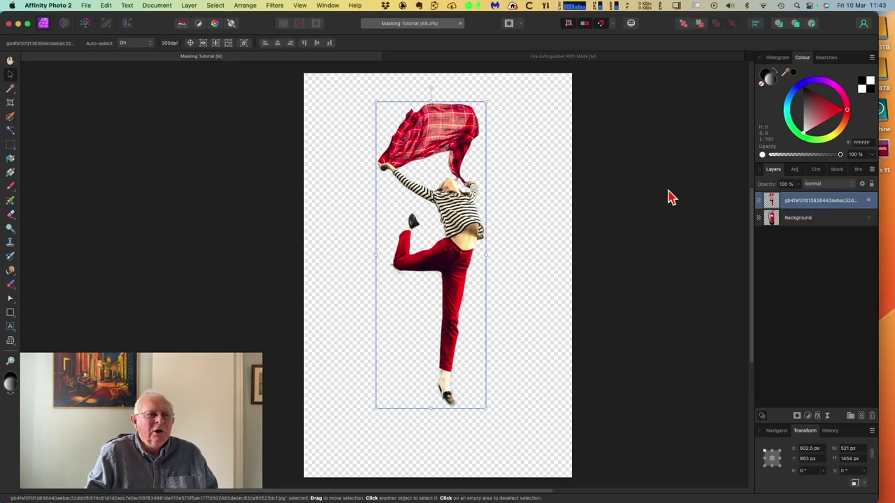
left_click(189, 7)
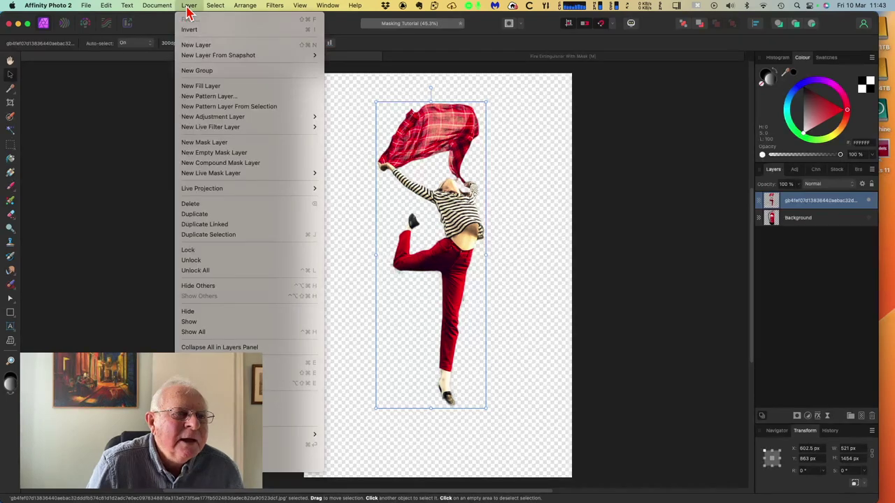
left_click(201, 86)
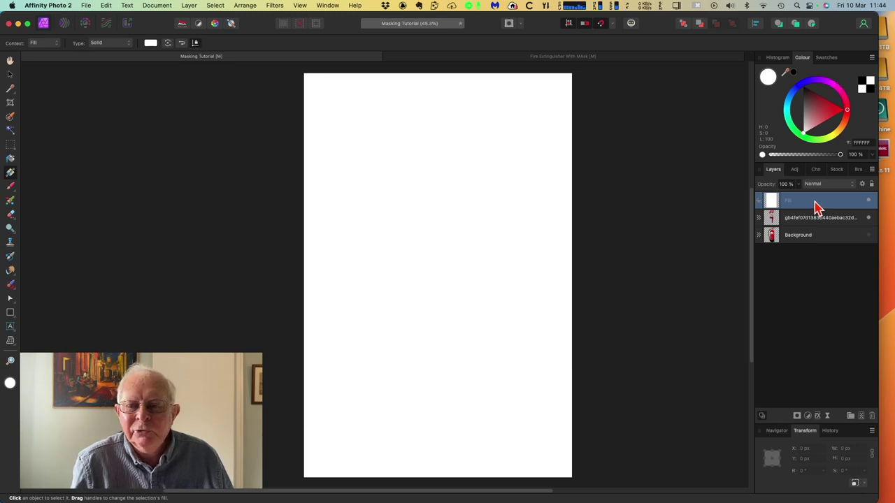
left_click_drag(816, 206, 817, 234)
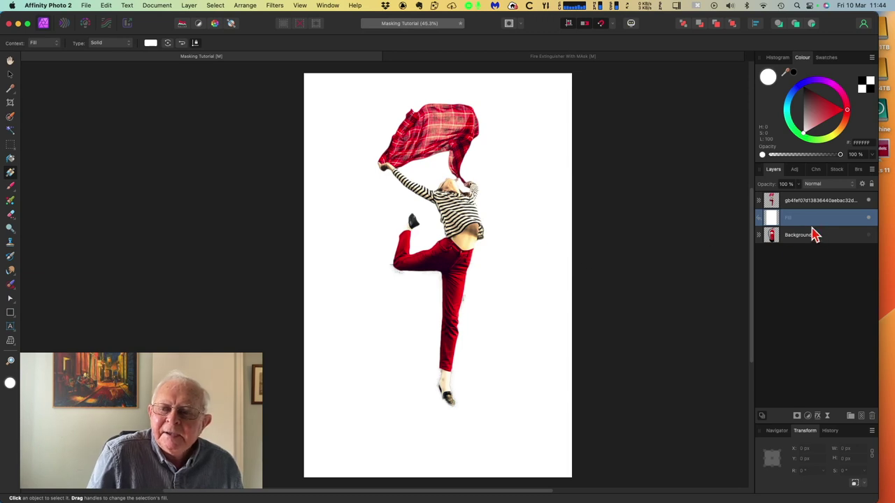
Give the fill layer a vertical linear gradient across the full page height, from white at the top to black at the bottom.
left_click(11, 174)
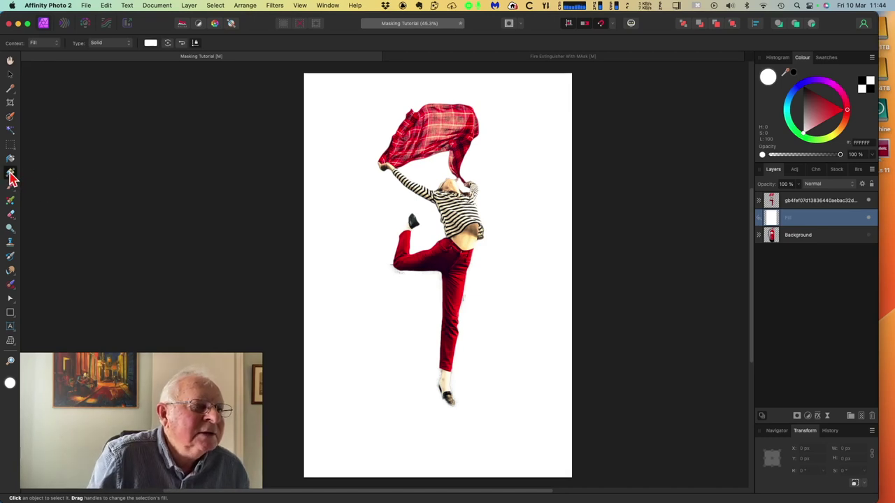
left_click(108, 46)
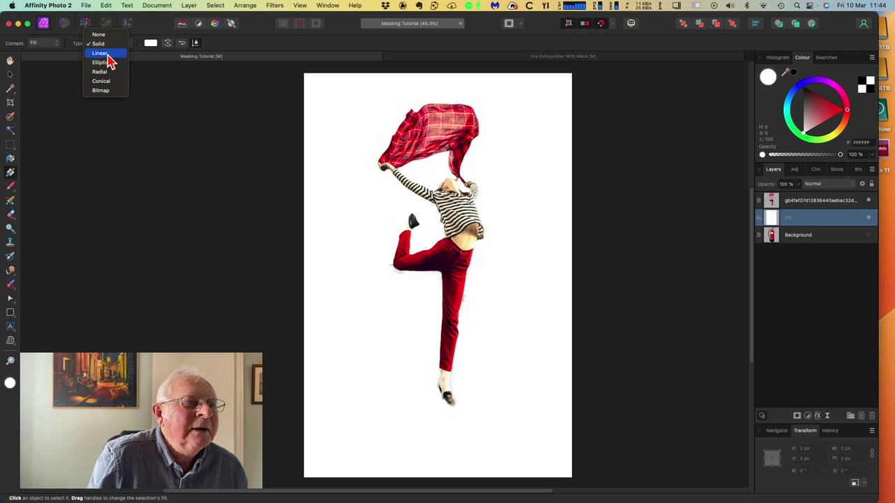
left_click(106, 53)
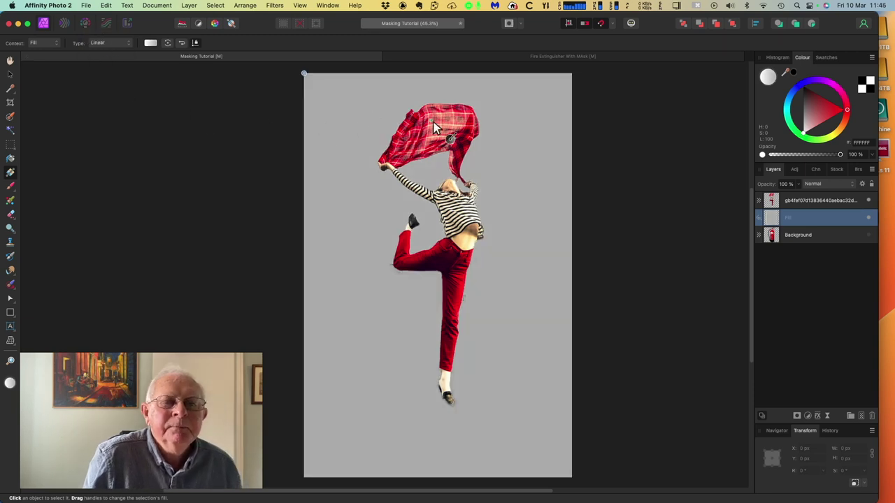
left_click_drag(437, 73, 437, 368)
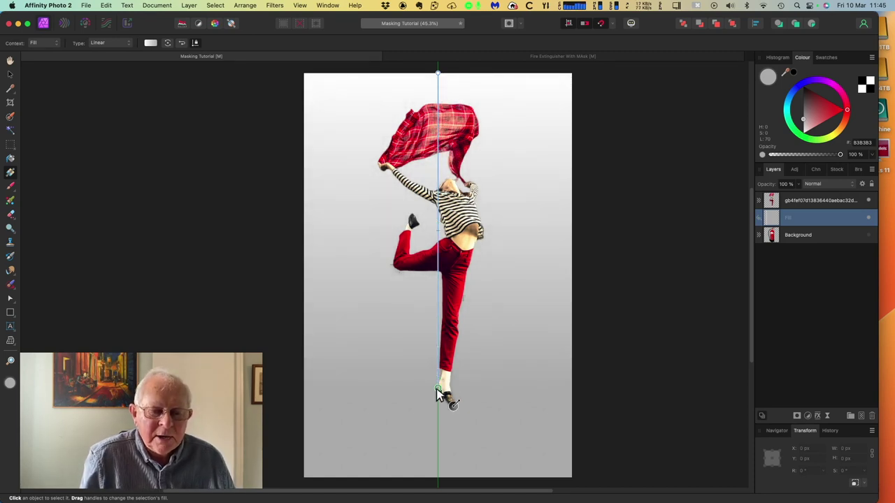
left_click_drag(438, 436, 438, 478)
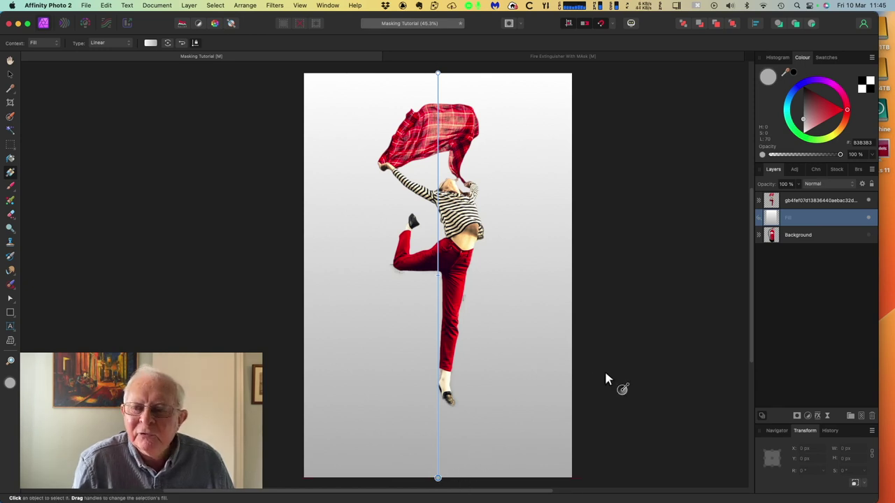
left_click(862, 83)
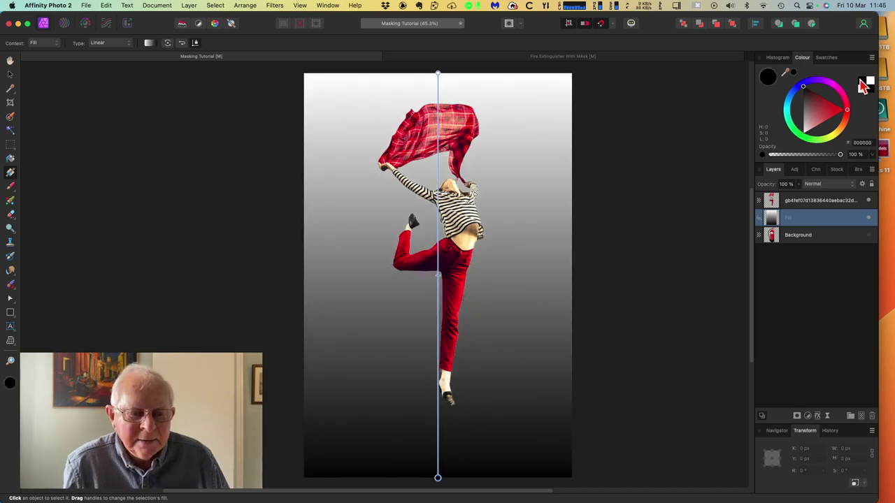
left_click(437, 73)
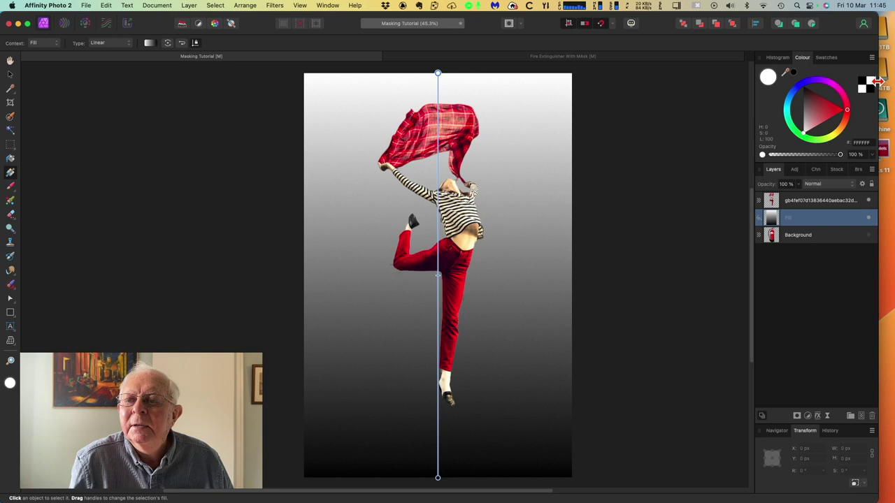
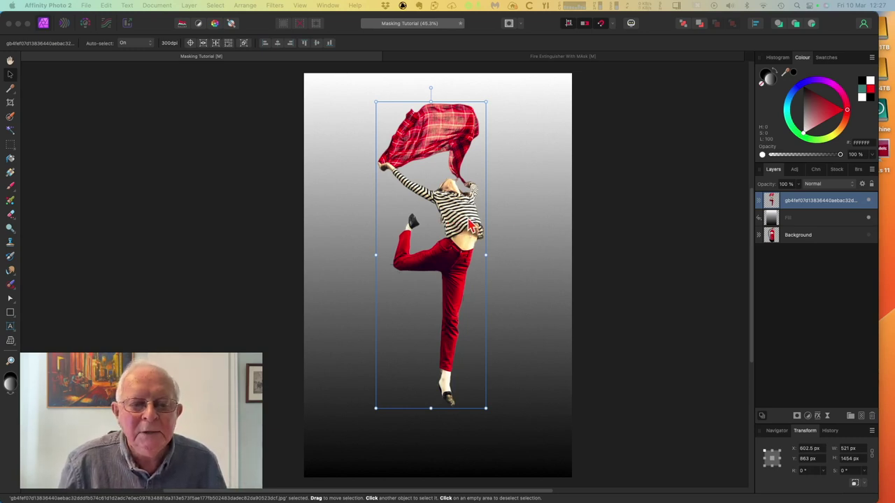
Duplicate the girl layer, hide the upper copy, and load the lower copy's outline as a pixel selection.
left_click(773, 203)
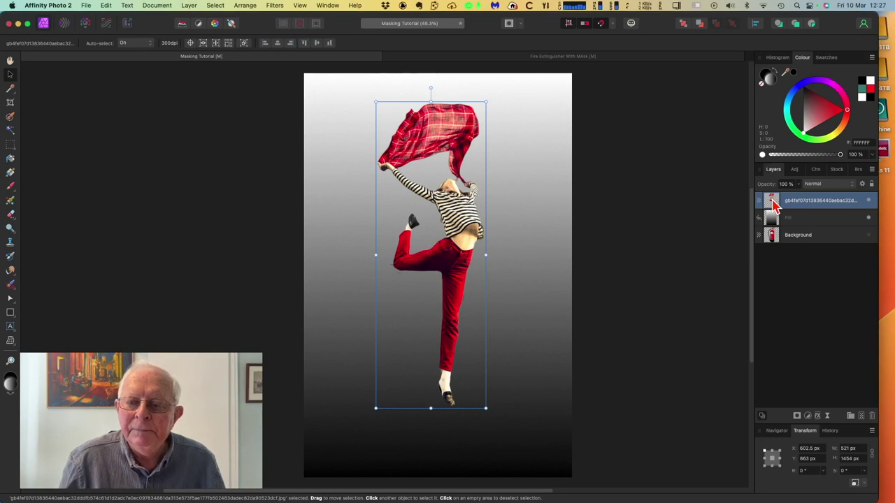
right_click(773, 203)
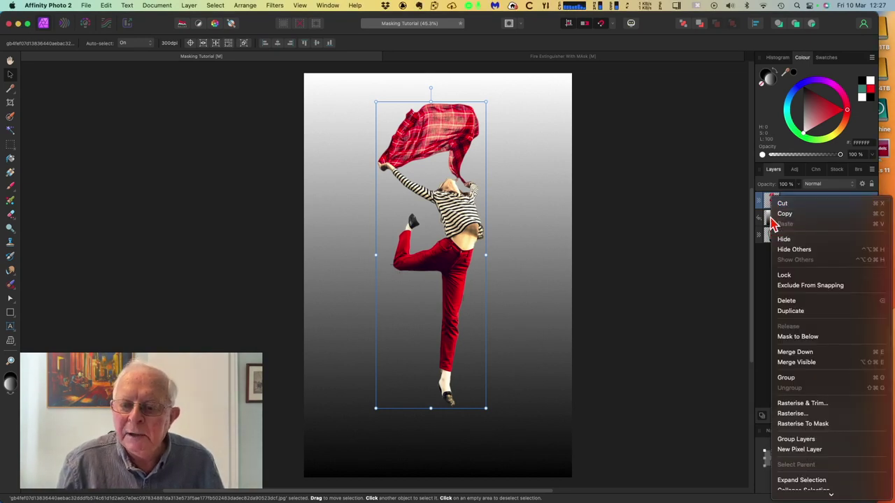
left_click(792, 314)
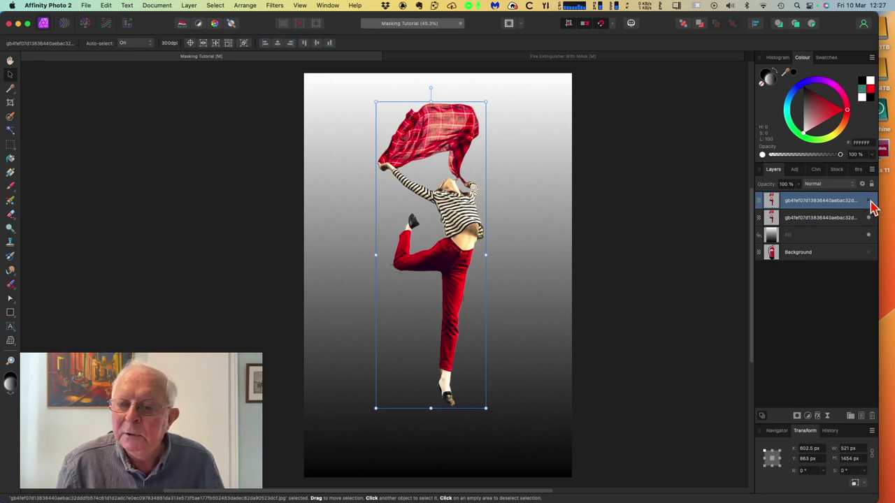
left_click(773, 221)
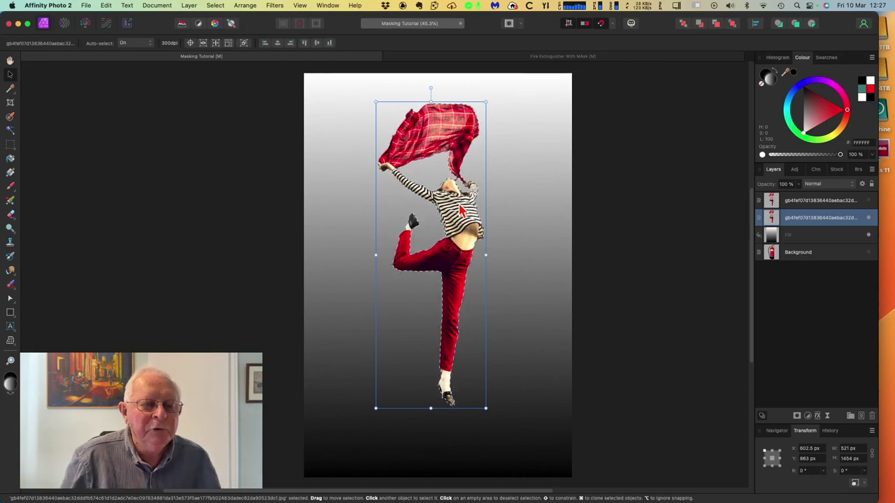
Fill the selected girl silhouette with a vertical linear gradient from red at the scarf to blue (003DFF) at the foot.
left_click(10, 172)
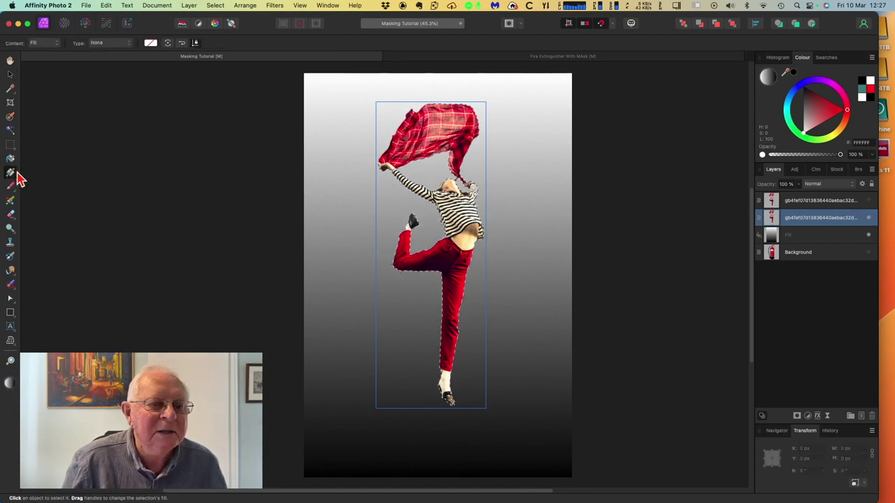
left_click(431, 104)
left_click_drag(430, 103, 437, 403)
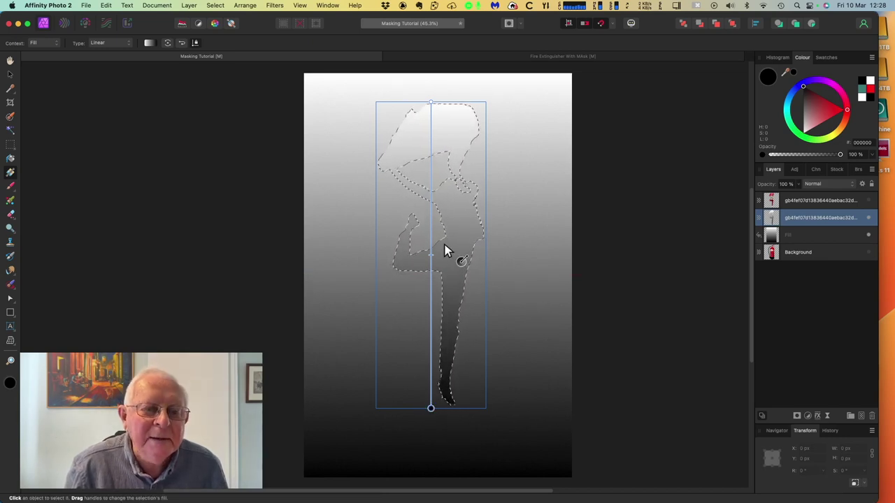
left_click(432, 103)
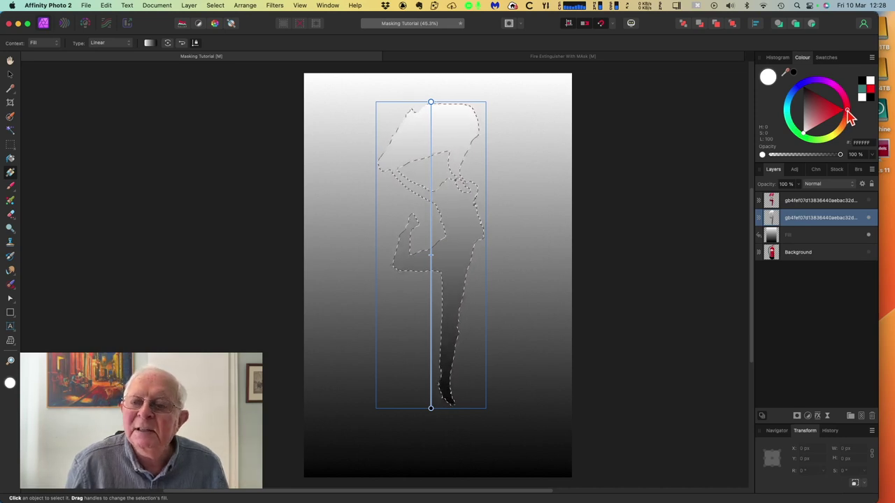
left_click(870, 91)
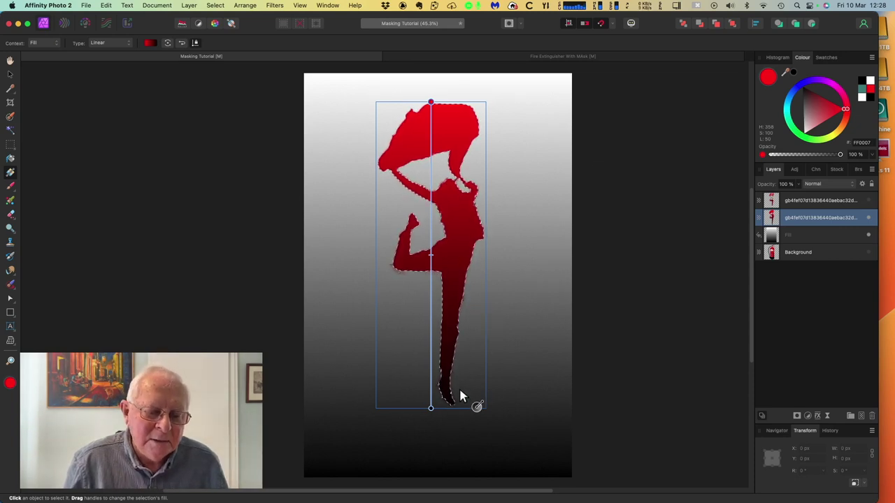
left_click(430, 408)
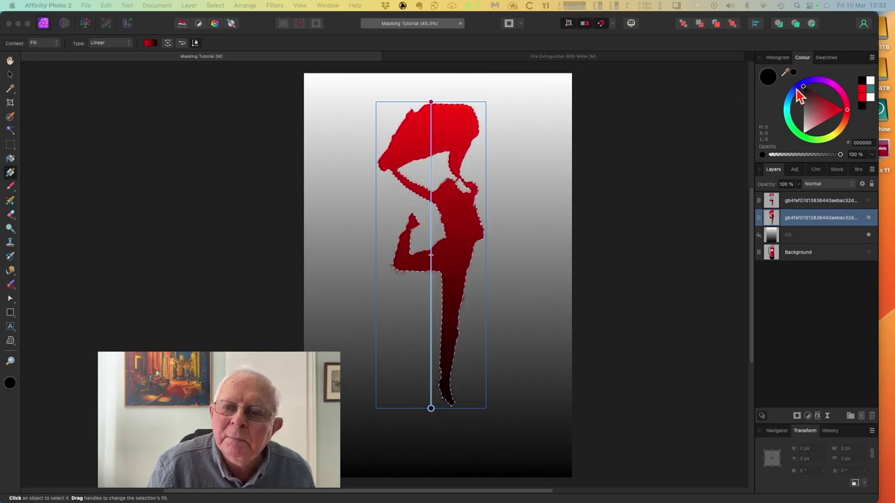
left_click(799, 96)
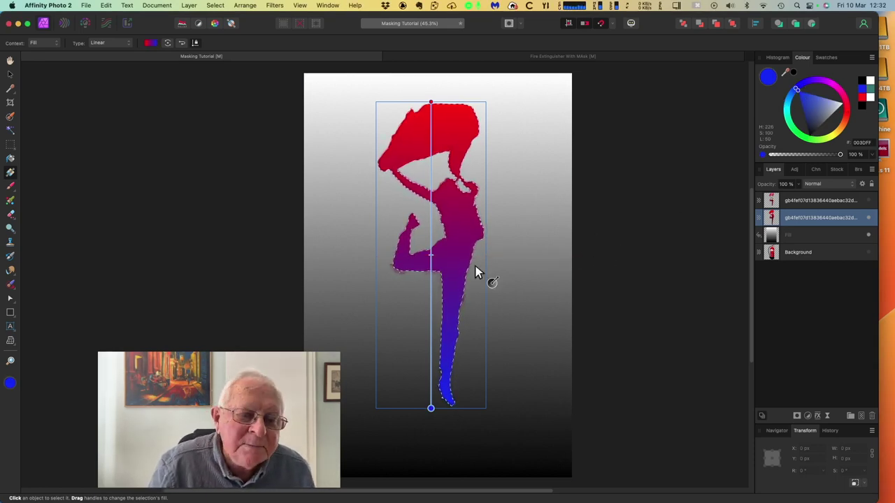
Add a teal (1F7A81) stop halfway along the silhouette's gradient and shift the lower midpoint slightly towards the blue end.
left_click(430, 255)
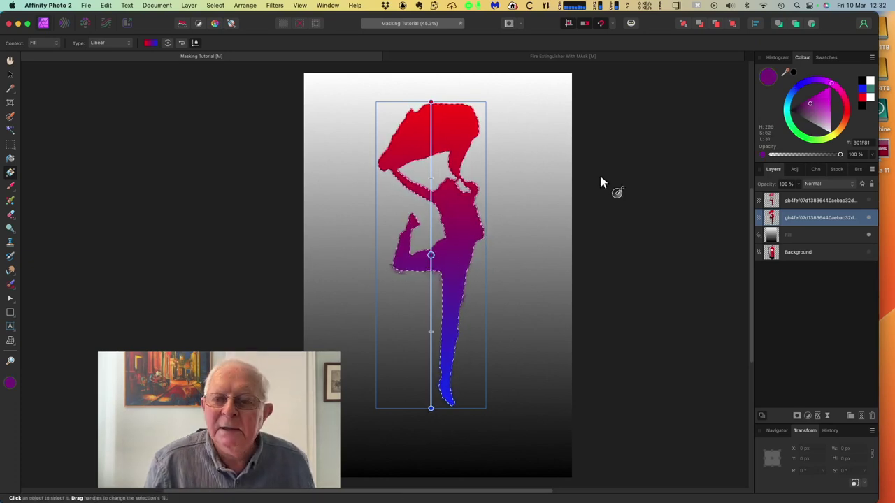
left_click(788, 118)
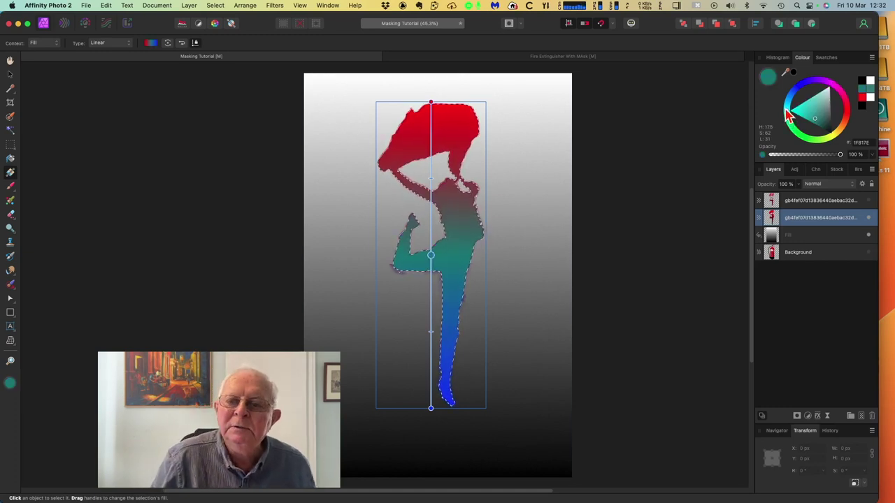
left_click(787, 116)
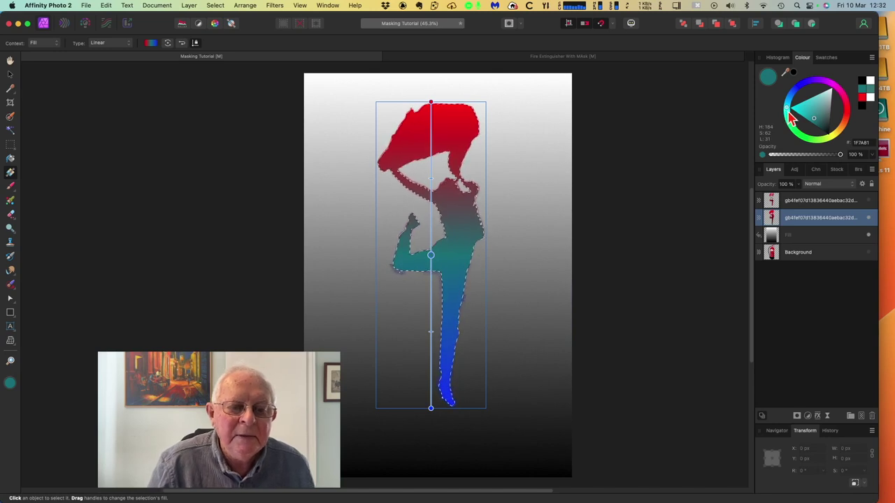
left_click(431, 171)
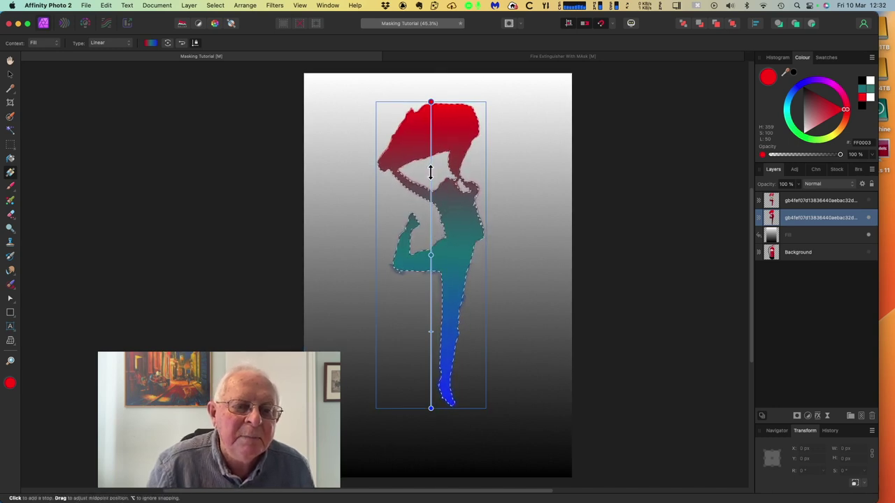
left_click(430, 335)
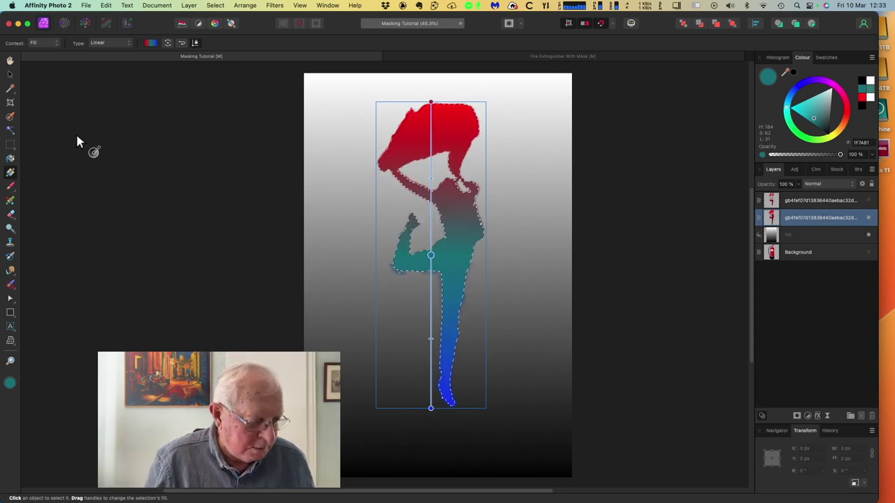
Clear the pixel selection and add a live Gaussian Blur with a 93.4 px radius to the gradient silhouette layer.
left_click(10, 76)
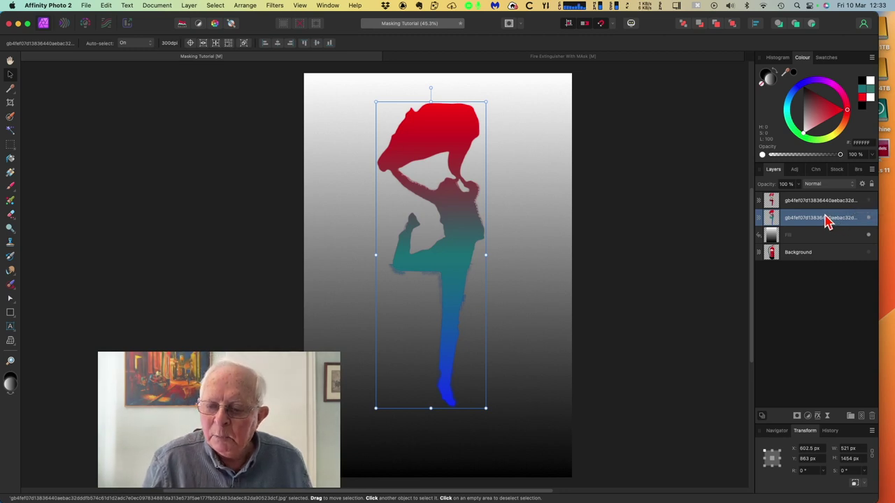
left_click(828, 418)
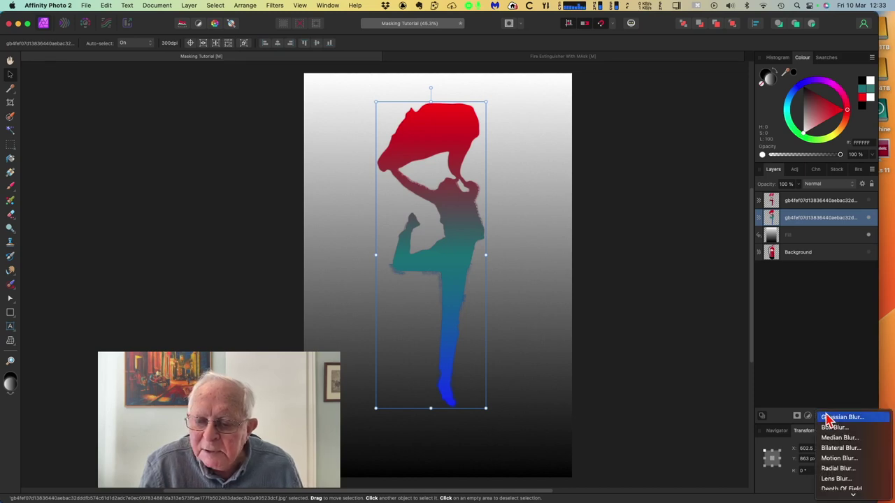
left_click(829, 417)
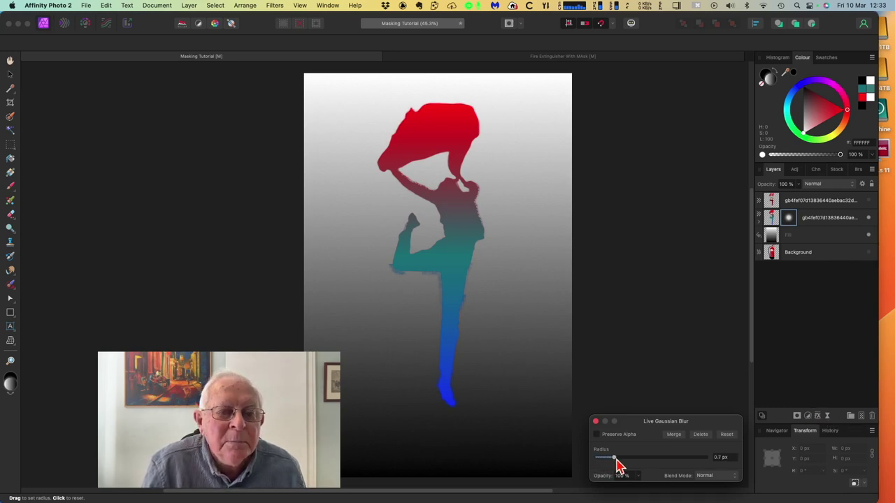
left_click_drag(627, 465, 706, 473)
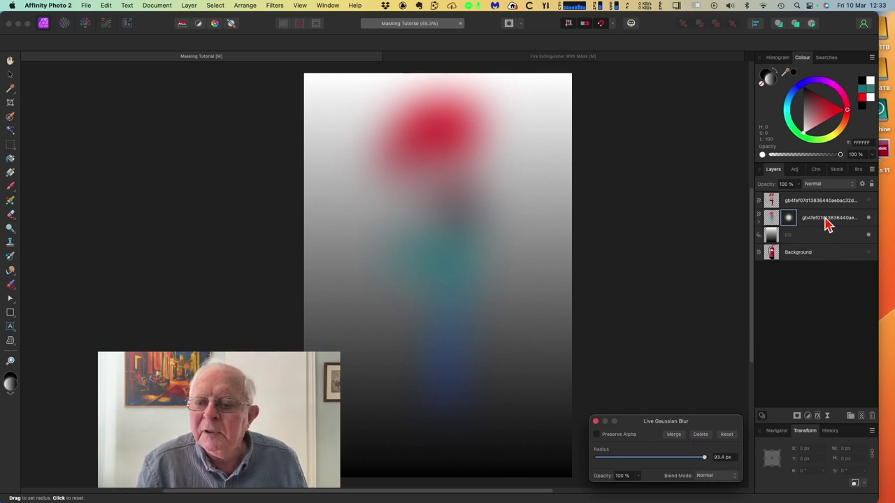
Show the upper girl layer over the blurred silhouette and select the Gaussian Blur filter layer.
left_click(849, 203)
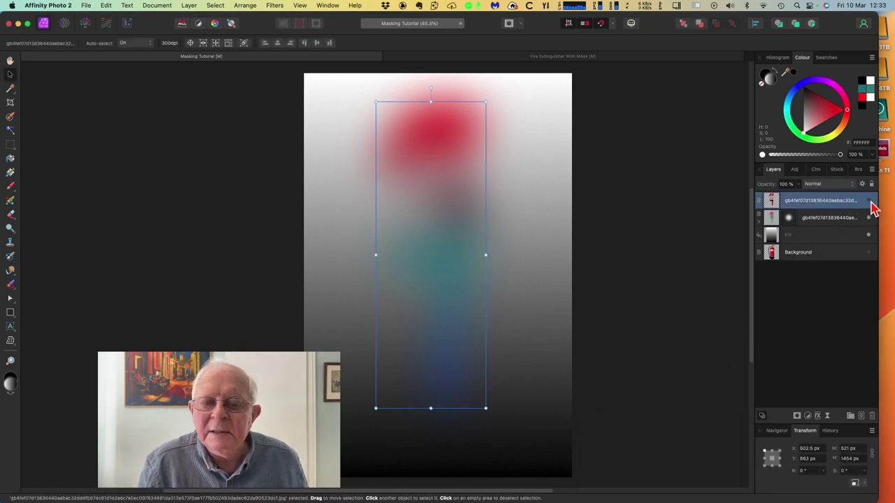
left_click(870, 202)
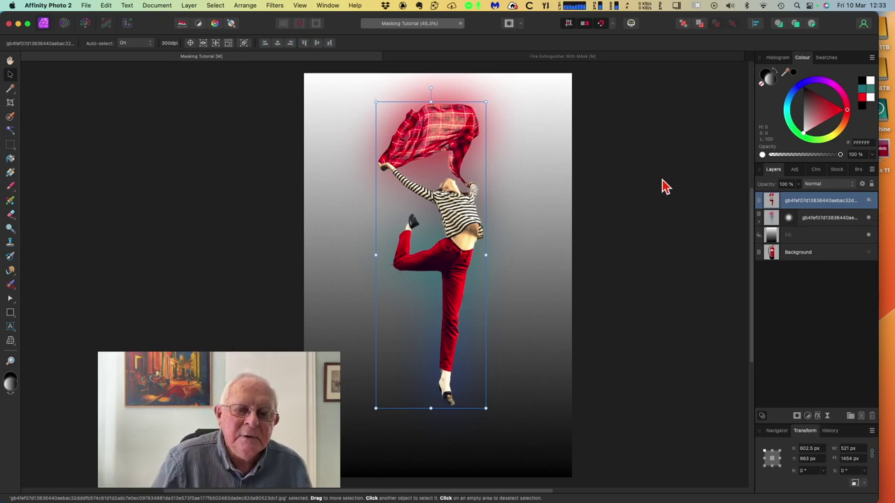
left_click(624, 183)
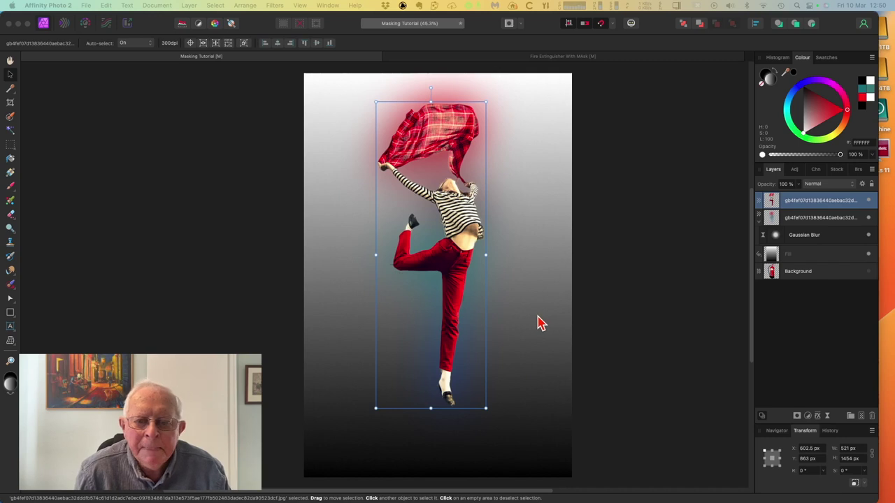
left_click(834, 239)
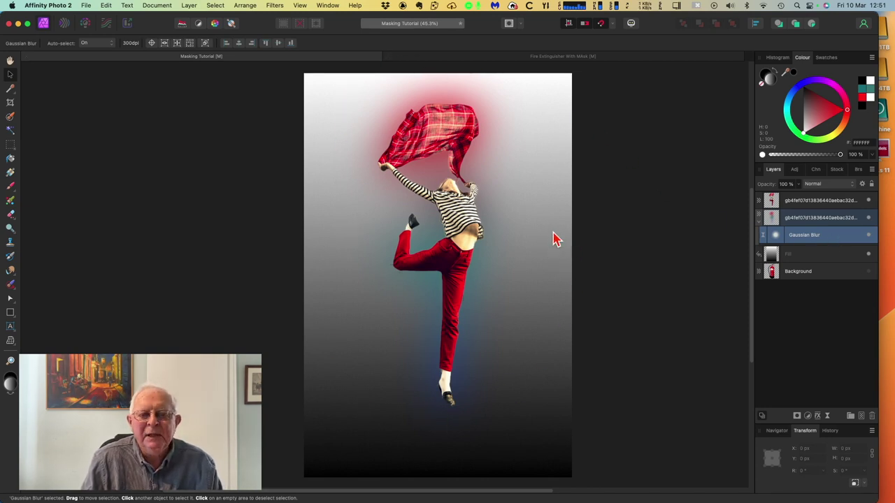
Add a live Lighting filter to the upper girl layer.
left_click(810, 204)
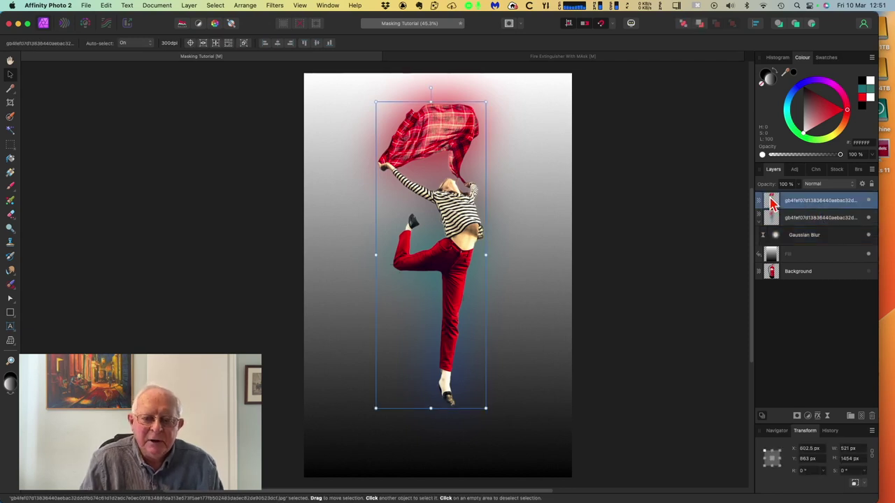
left_click(827, 417)
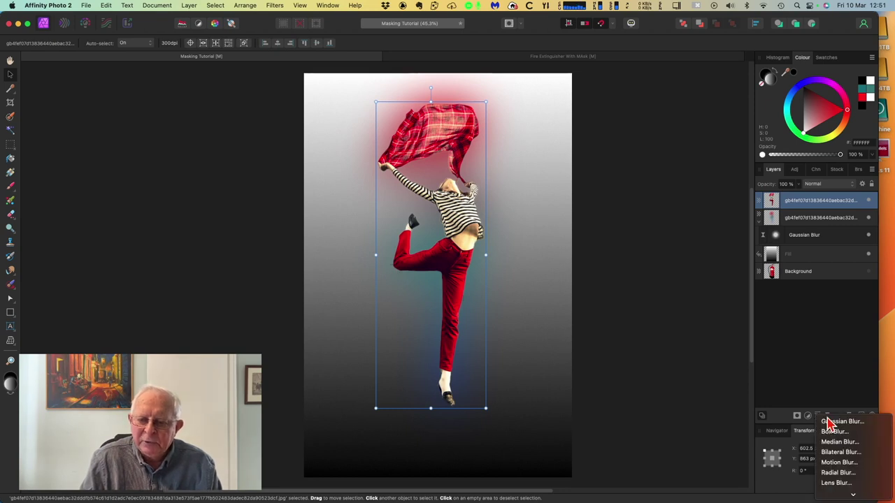
scroll(832, 437, "down", 5)
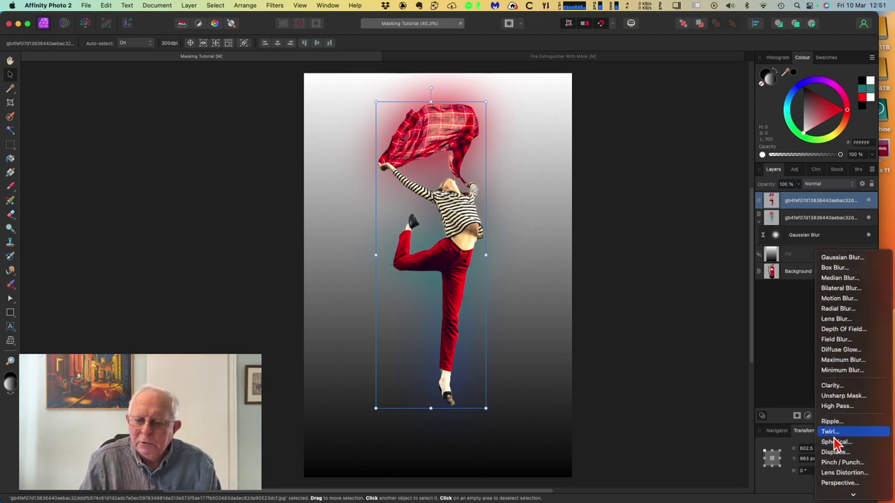
scroll(835, 440, "down", 5)
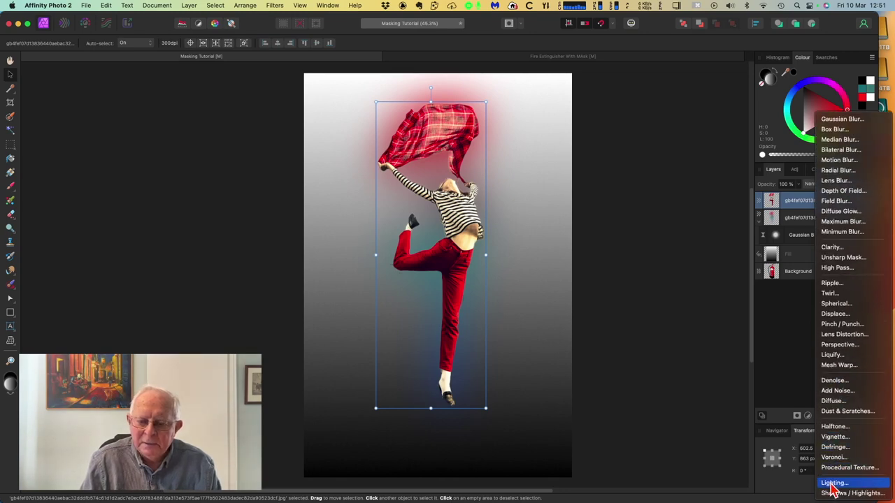
left_click(832, 485)
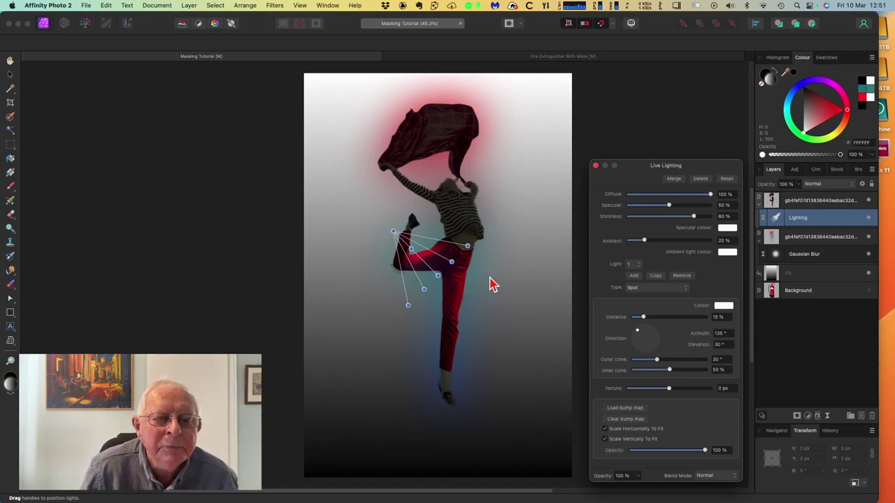
Move the spotlight's source below and to the left of the girl's foot and aim its target at her standing leg.
left_click_drag(393, 231, 336, 222)
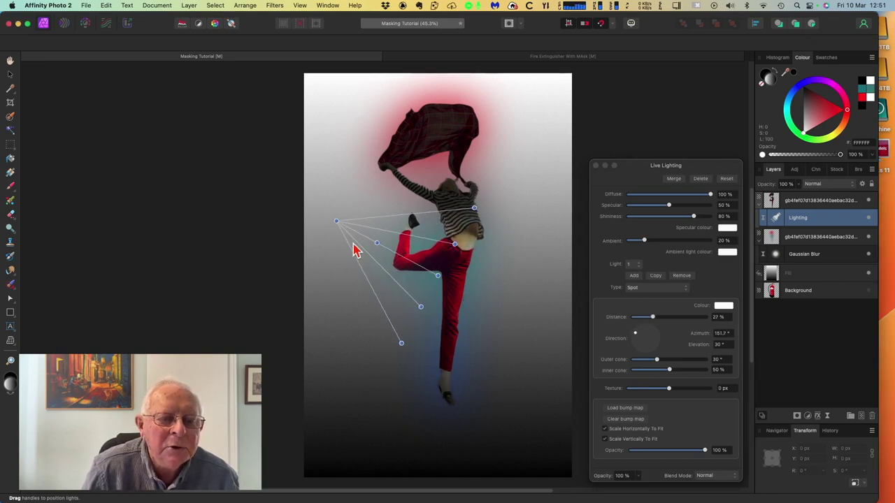
left_click_drag(437, 278, 451, 332)
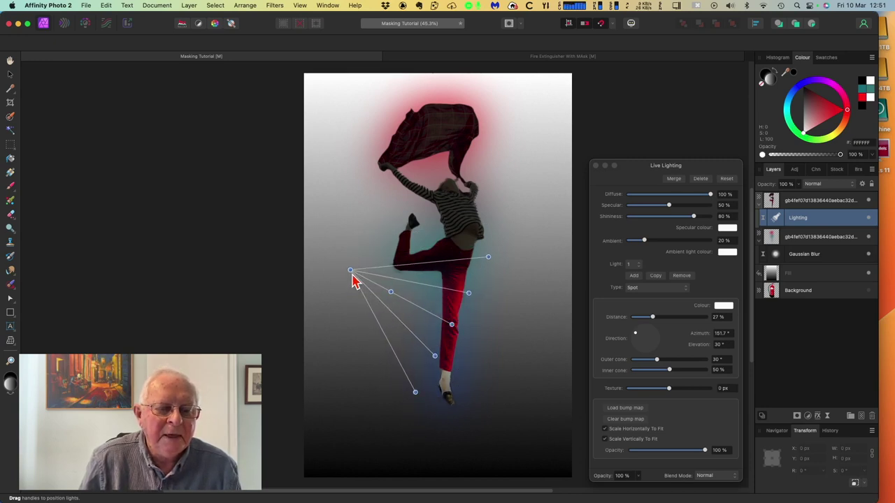
left_click_drag(350, 273, 387, 469)
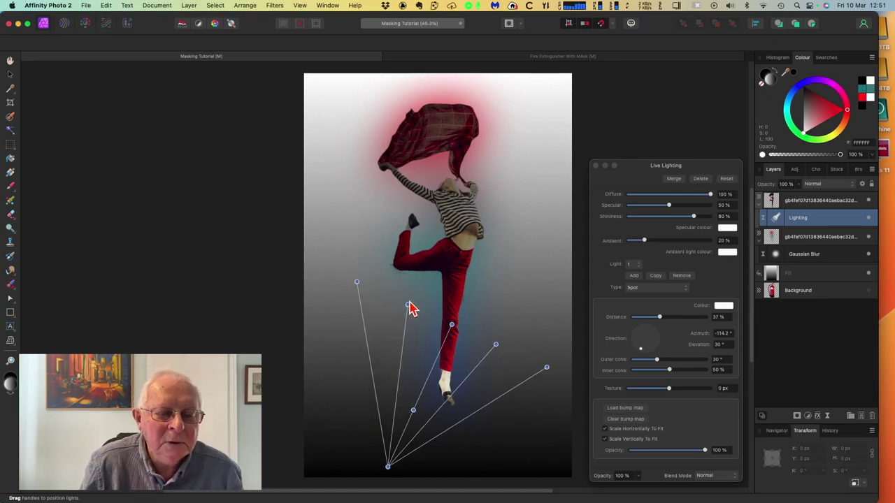
Widen the spotlight's outer cone to about 40° and inner cone to 60%, set elevation to about 42°, and shift the light slightly upwards.
left_click_drag(408, 306, 352, 238)
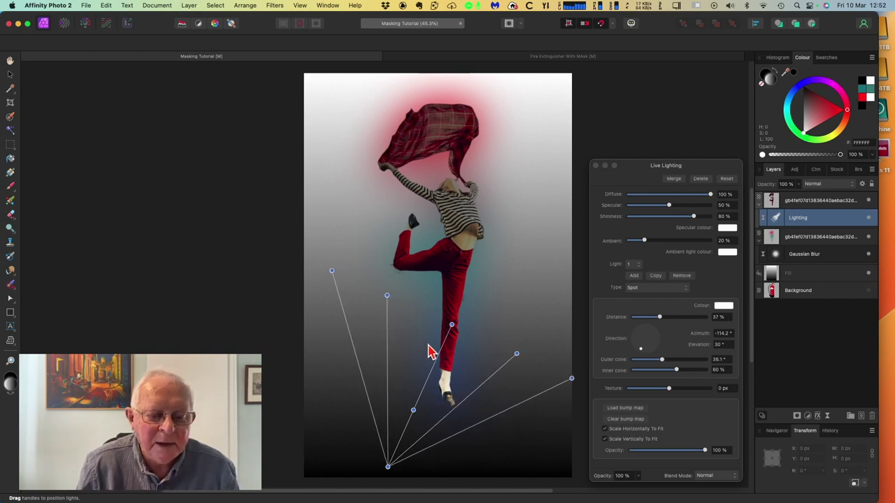
left_click_drag(416, 418, 426, 397)
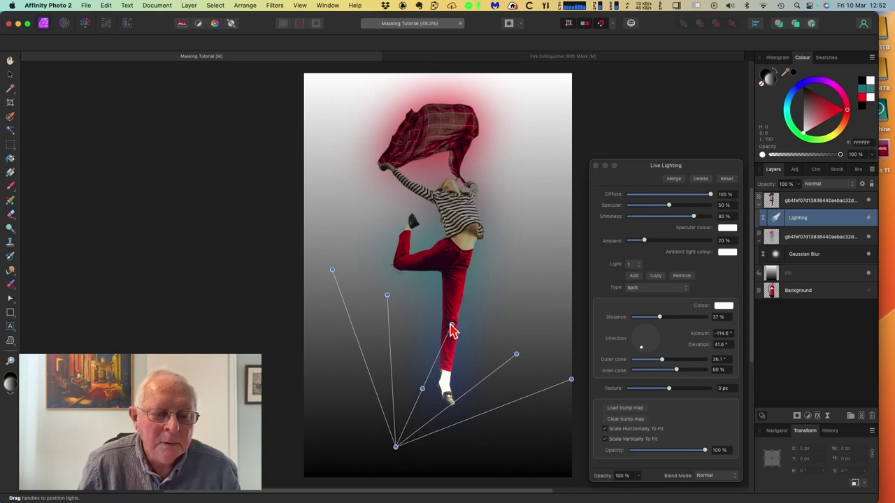
left_click_drag(452, 328, 450, 302)
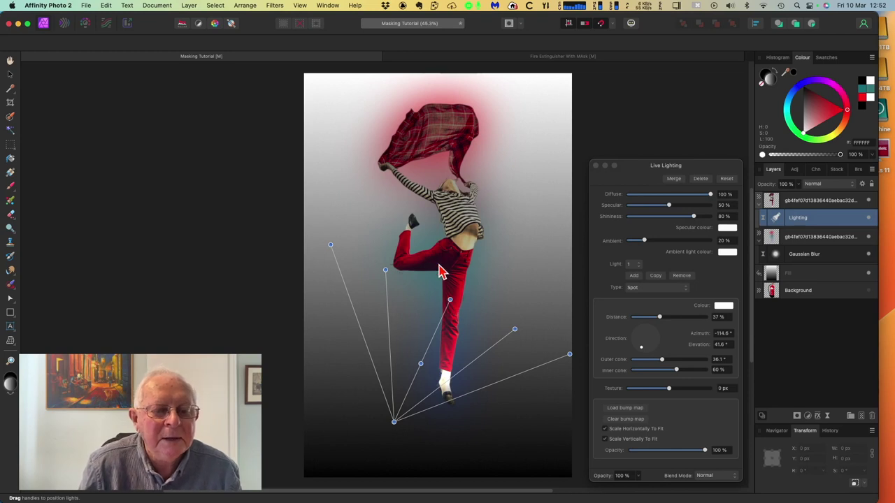
left_click_drag(332, 247, 326, 217)
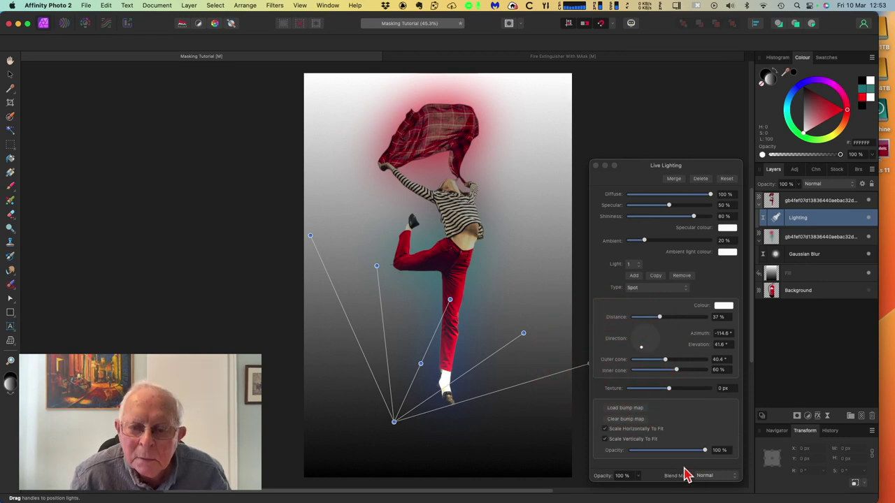
Close the Live Lighting settings and collapse the nested filters of both girl layers.
left_click(657, 171)
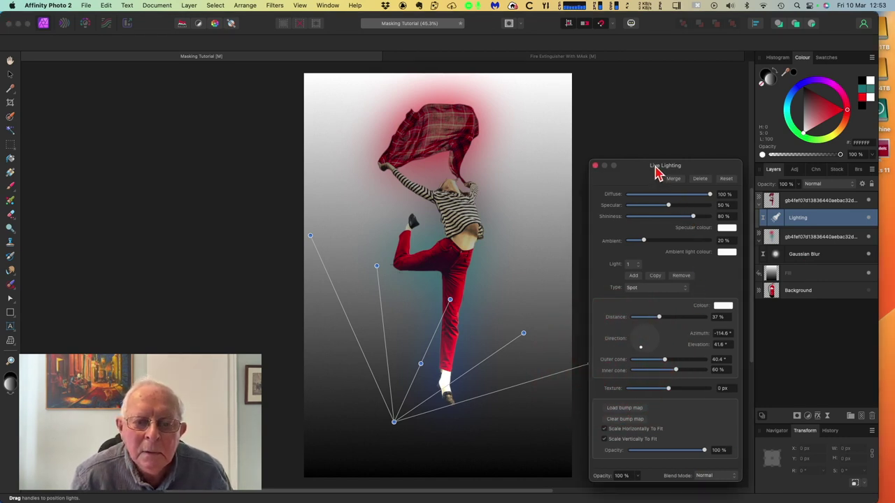
left_click(12, 79)
left_click(12, 79)
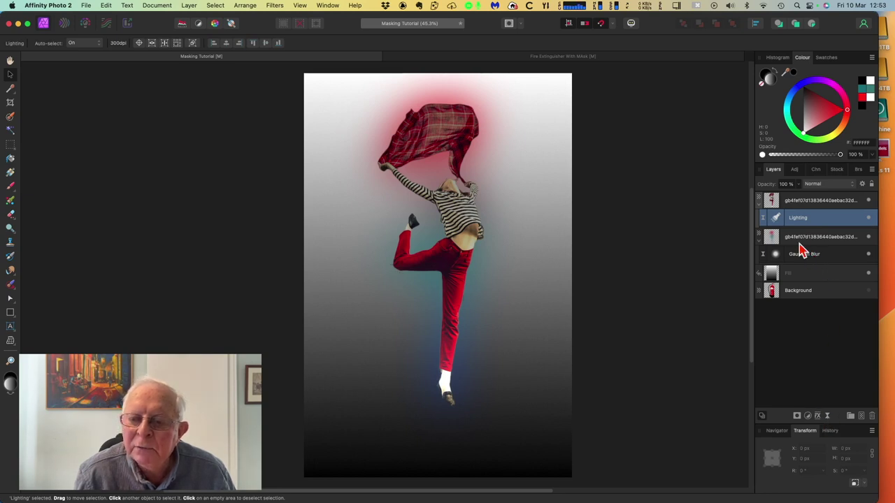
left_click_drag(762, 212, 763, 221)
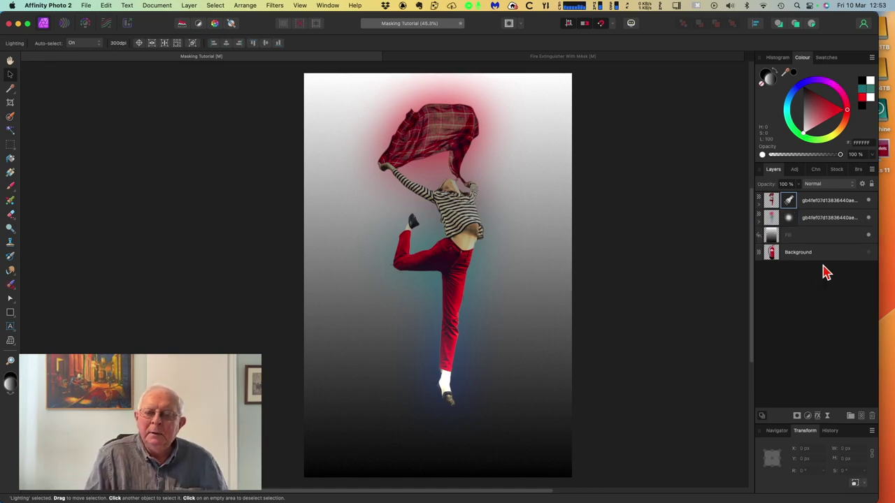
Recolour the background Fill layer's bottom gradient stop to magenta (FF00C1) and shift the gradient midpoint down towards it.
left_click(797, 239)
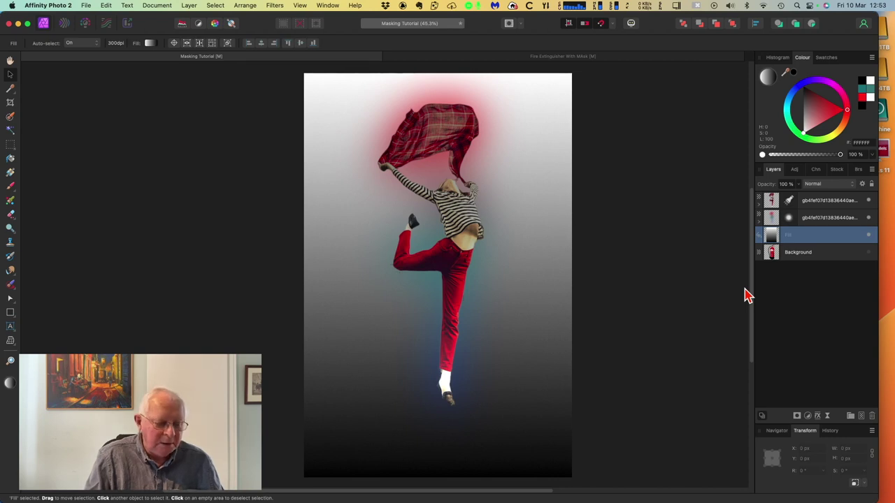
left_click(772, 239)
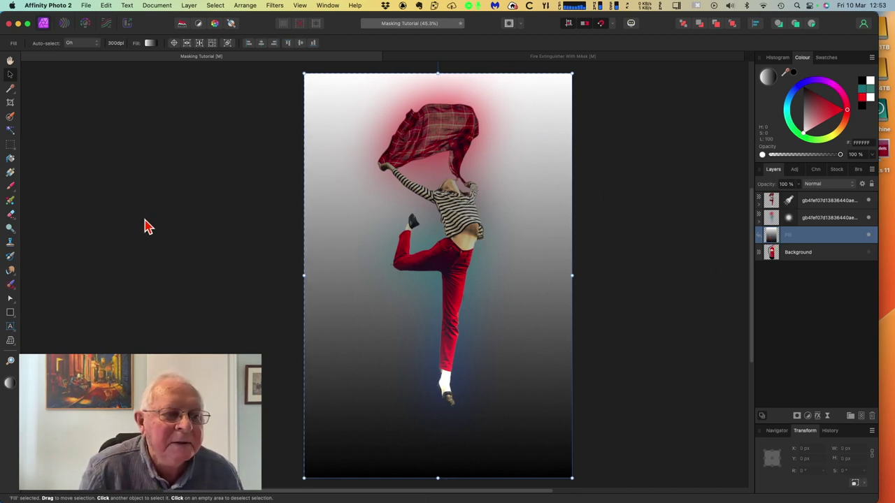
left_click(10, 175)
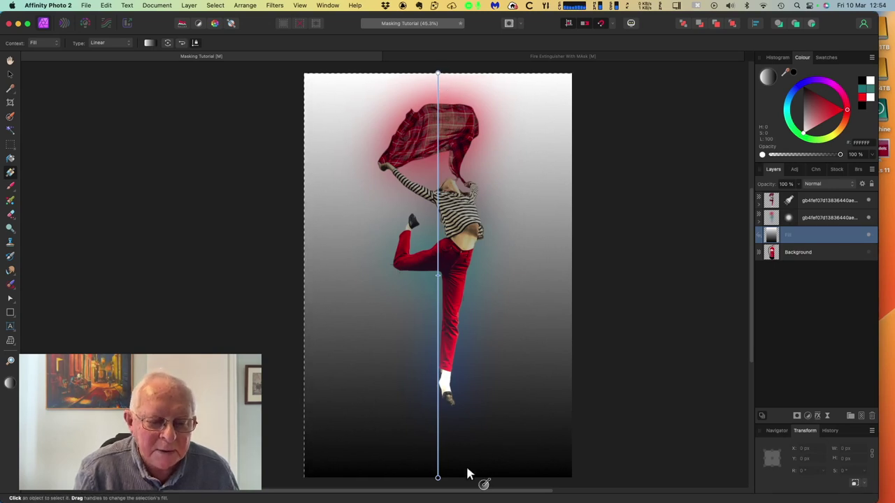
left_click(438, 477)
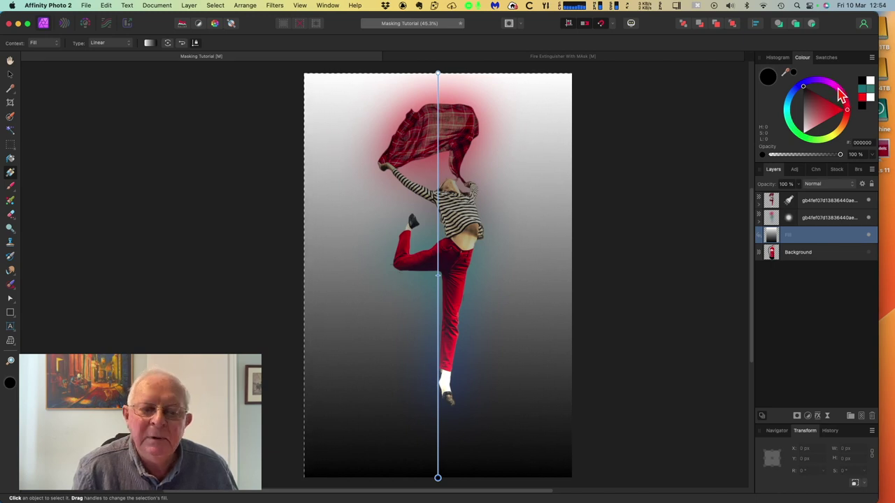
left_click(841, 95)
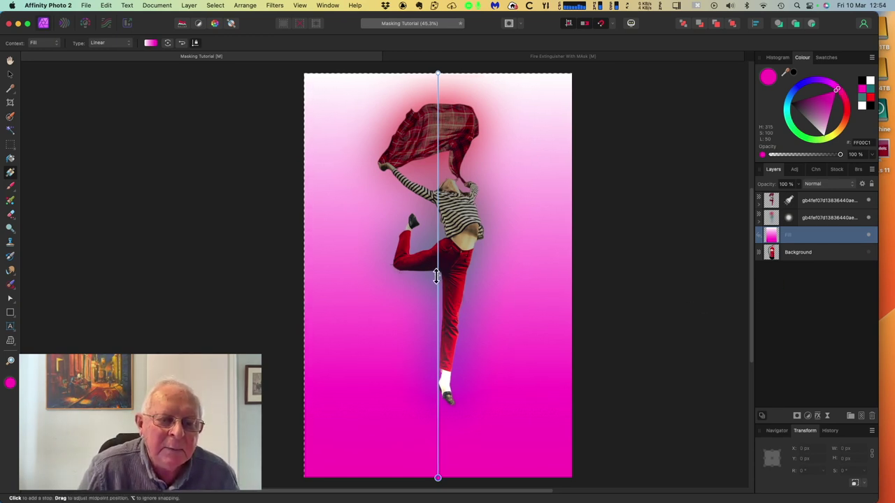
left_click_drag(436, 276, 439, 320)
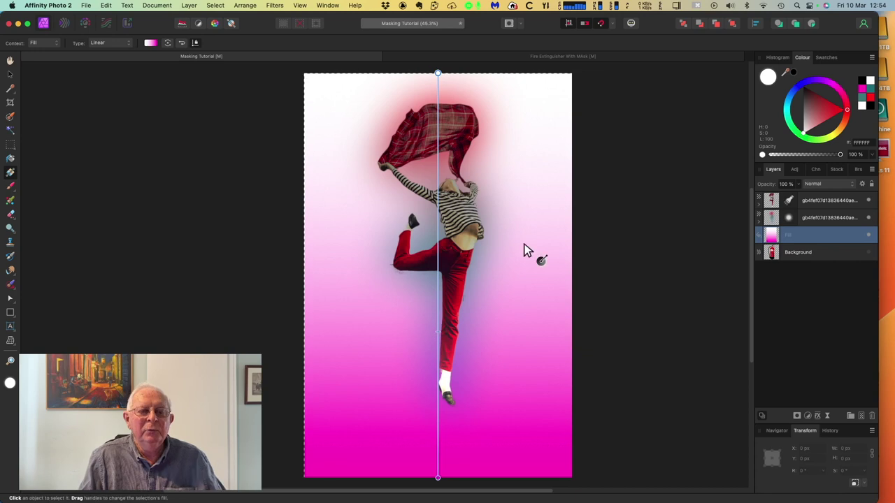
Finish editing the gradient with the Move tool and save the document.
left_click(10, 75)
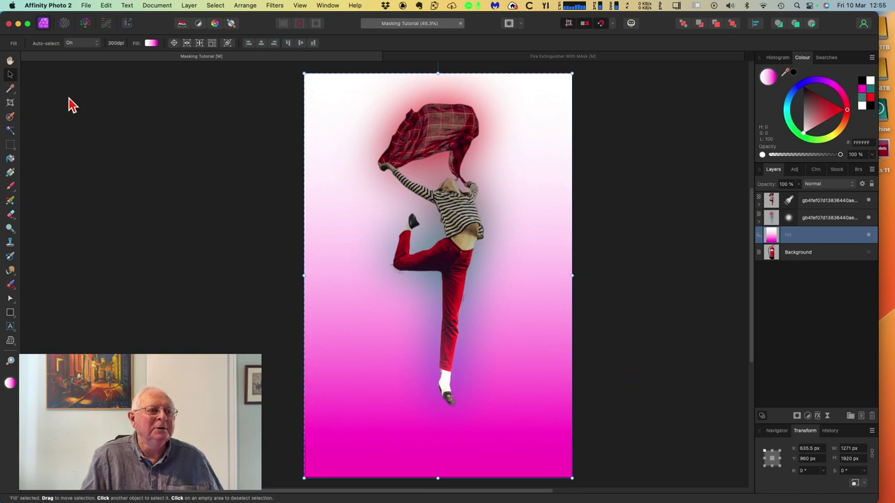
left_click(84, 6)
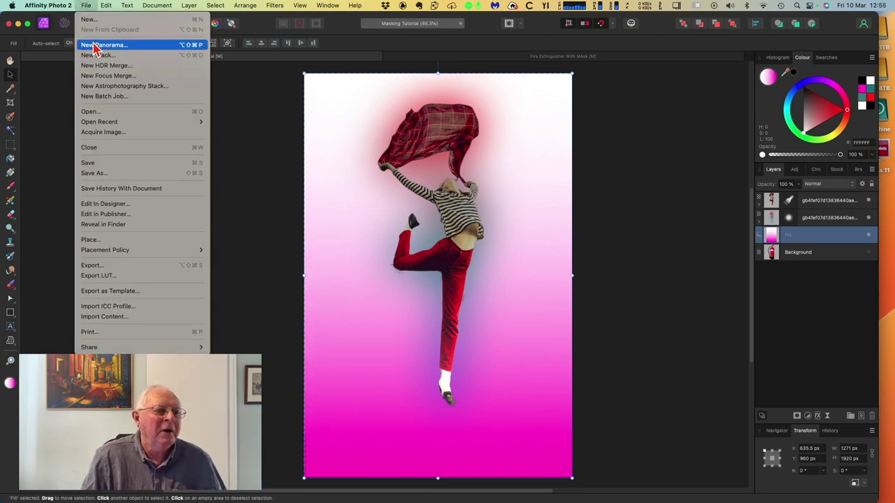
left_click(94, 163)
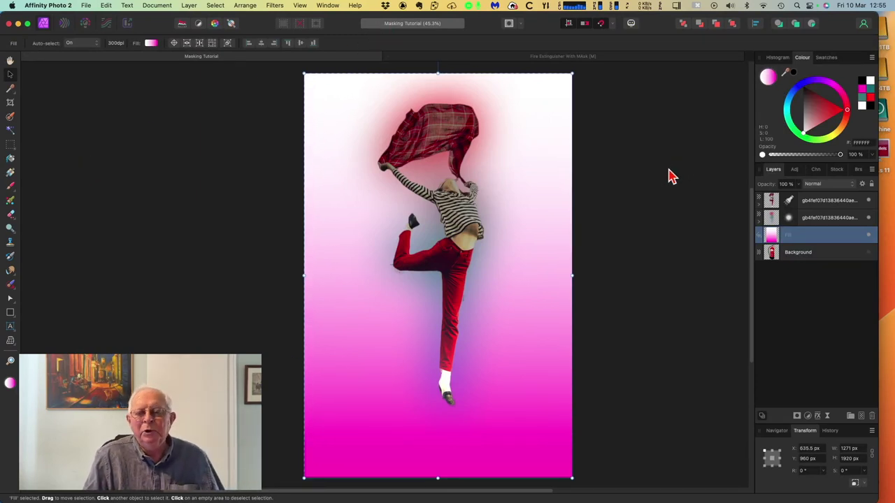
Clear the layer and pixel selections and save the document again.
left_click(822, 258)
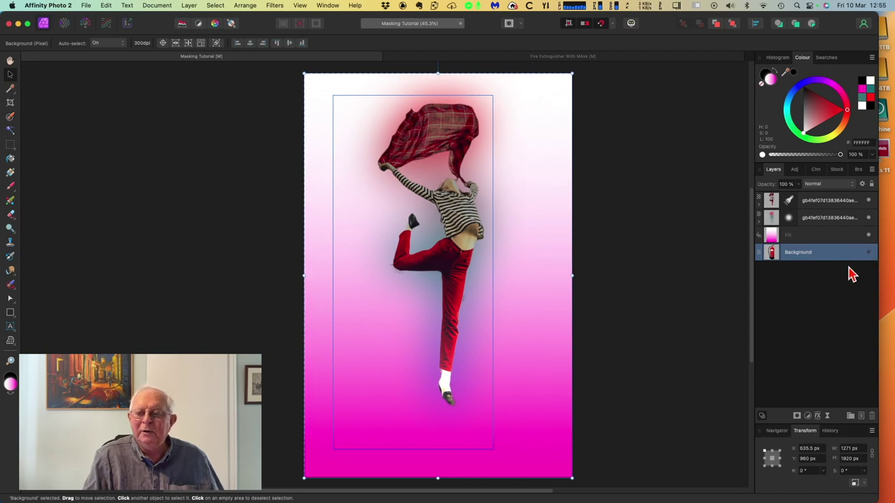
left_click(633, 229)
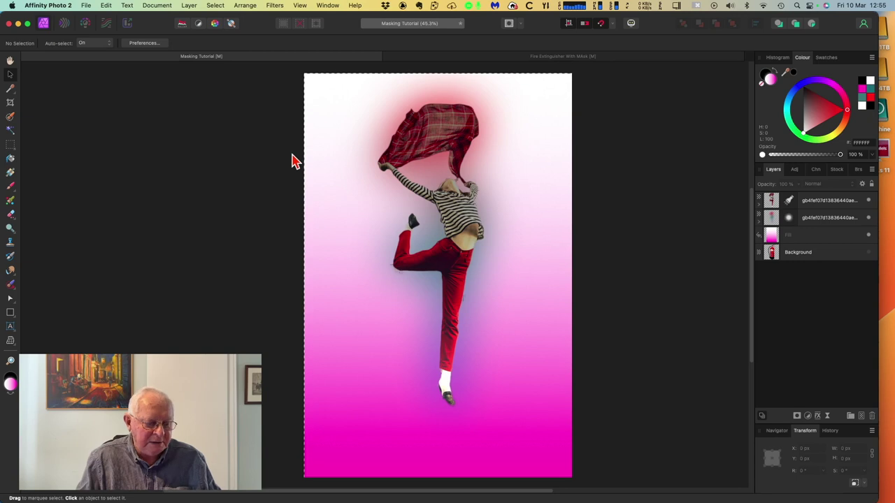
key("super+d")
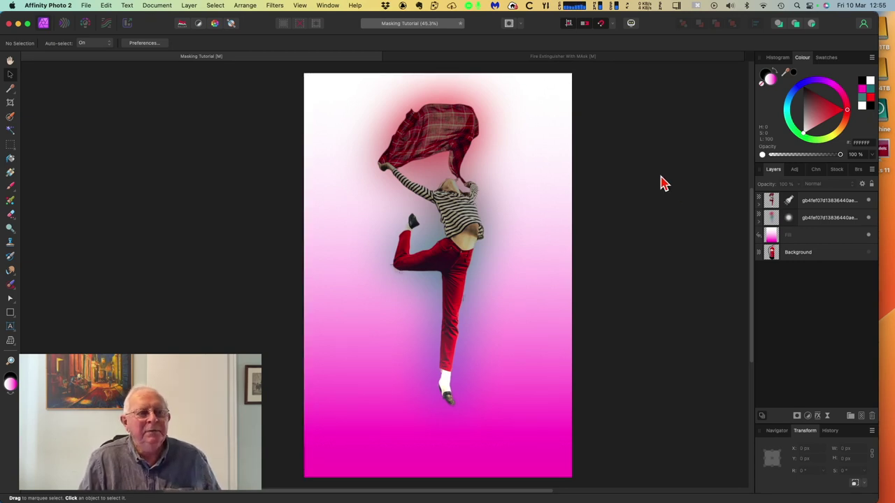
left_click(85, 7)
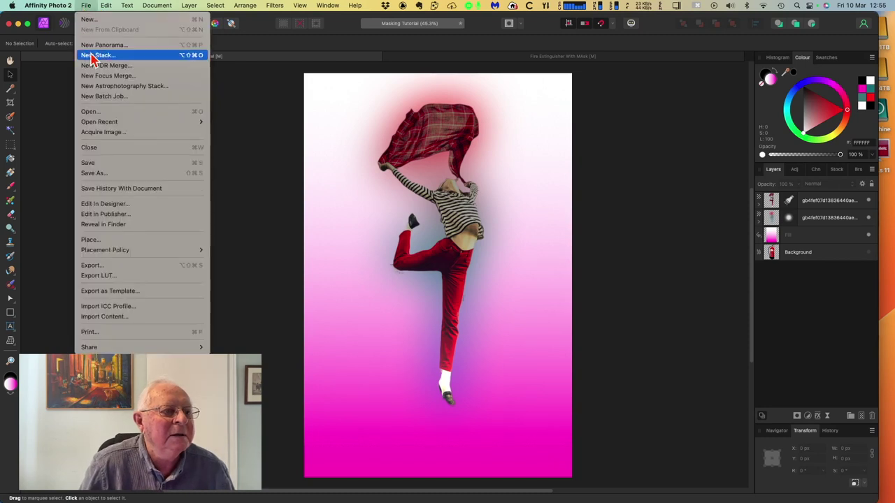
left_click(104, 162)
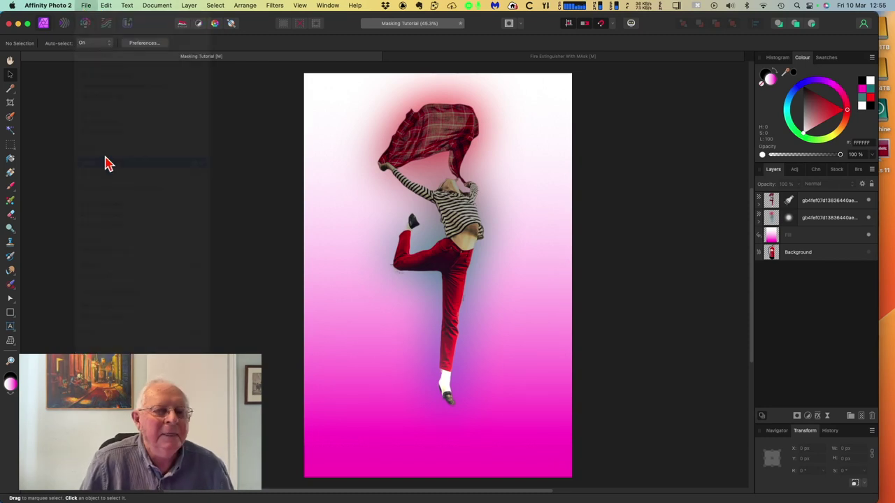